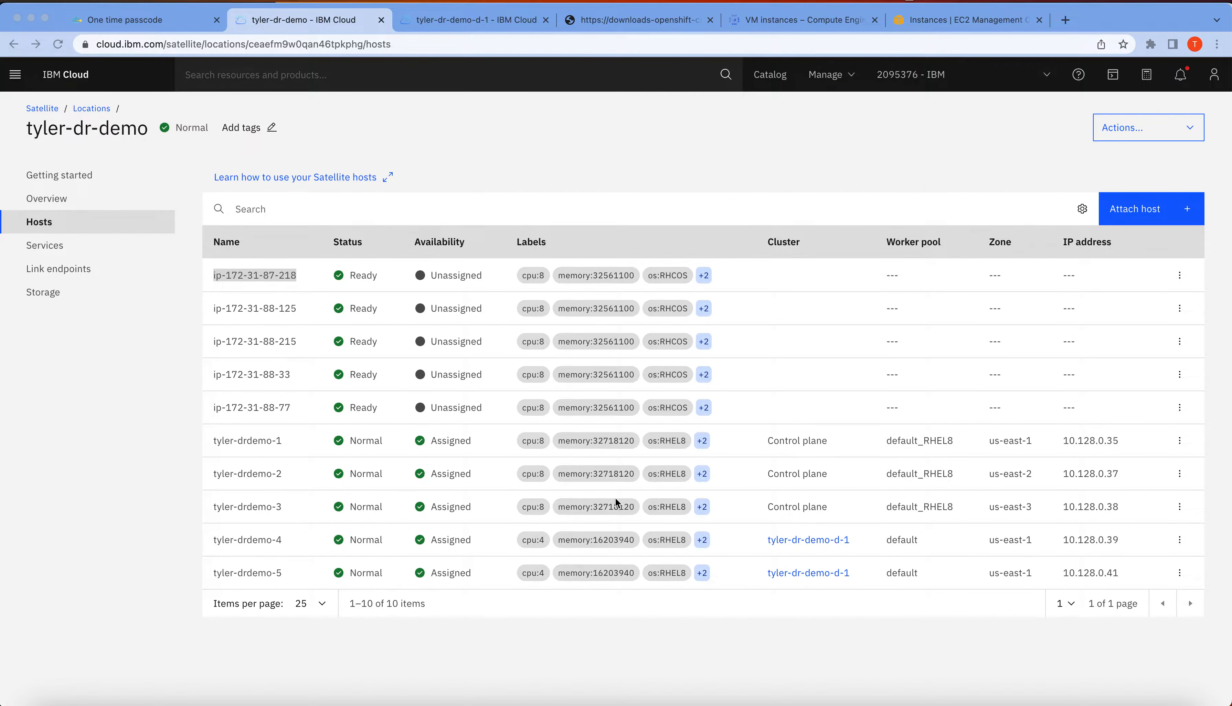
# Review the Google Cloud VM instances, the IBM Cloud Satellite hosts and the AWS EC2 instances used for the demo
pyautogui.click(792, 27)
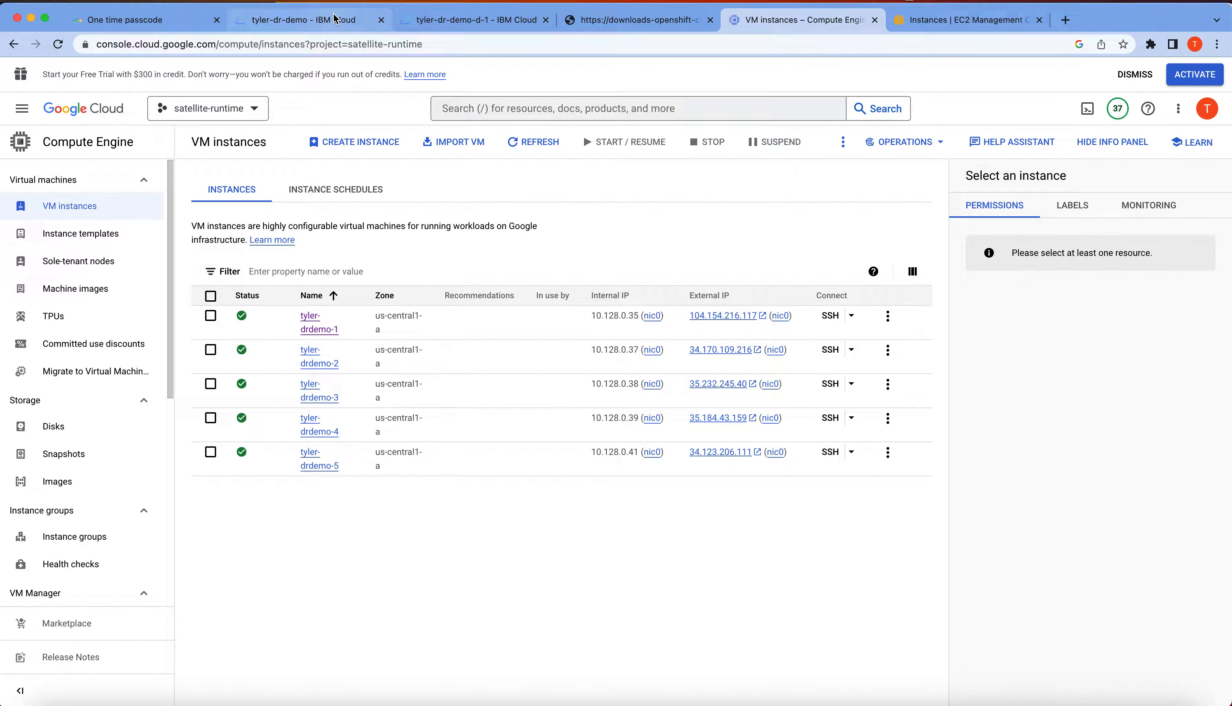
pyautogui.click(348, 19)
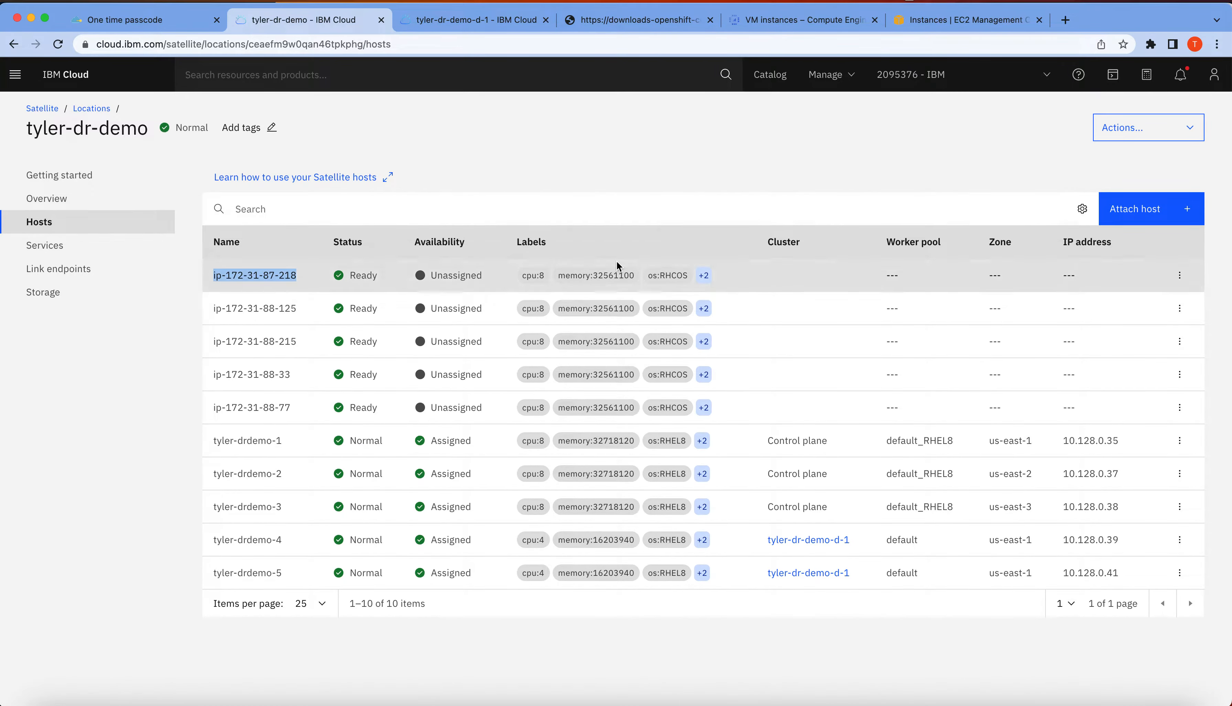
pyautogui.click(976, 20)
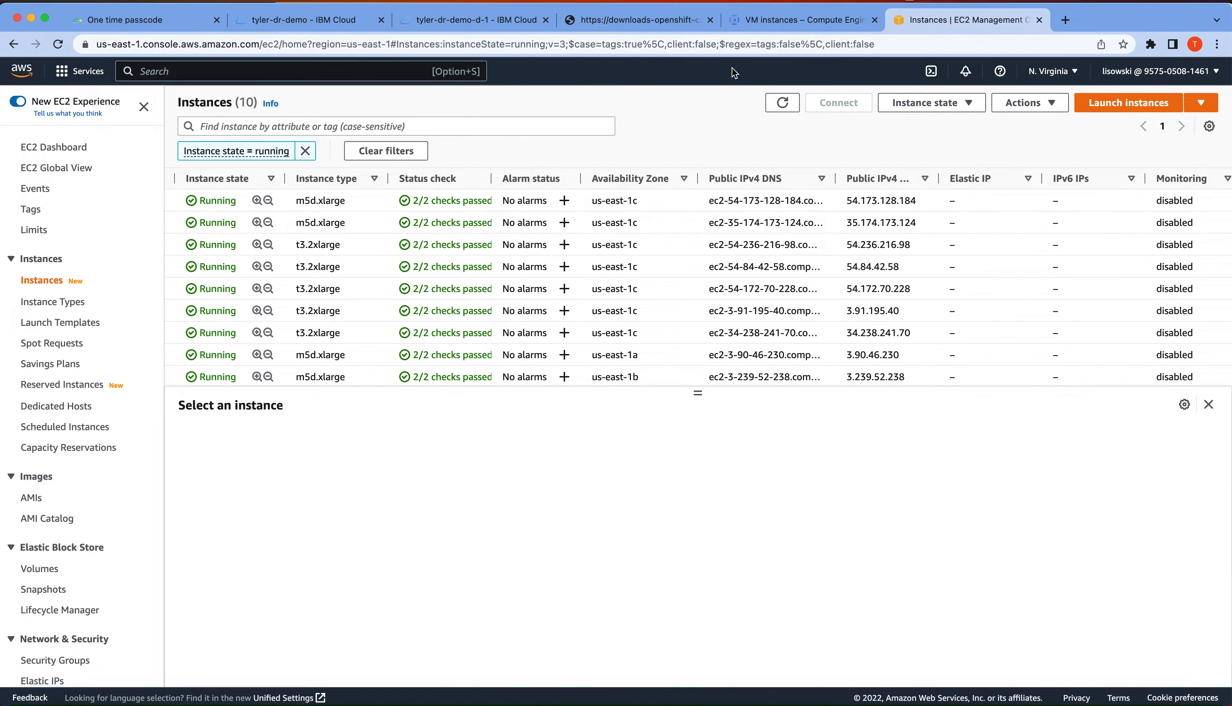
pyautogui.click(786, 22)
# Test the OpenShift downloads page by starting the oc (amd64 linux) download and cancelling it
pyautogui.click(638, 25)
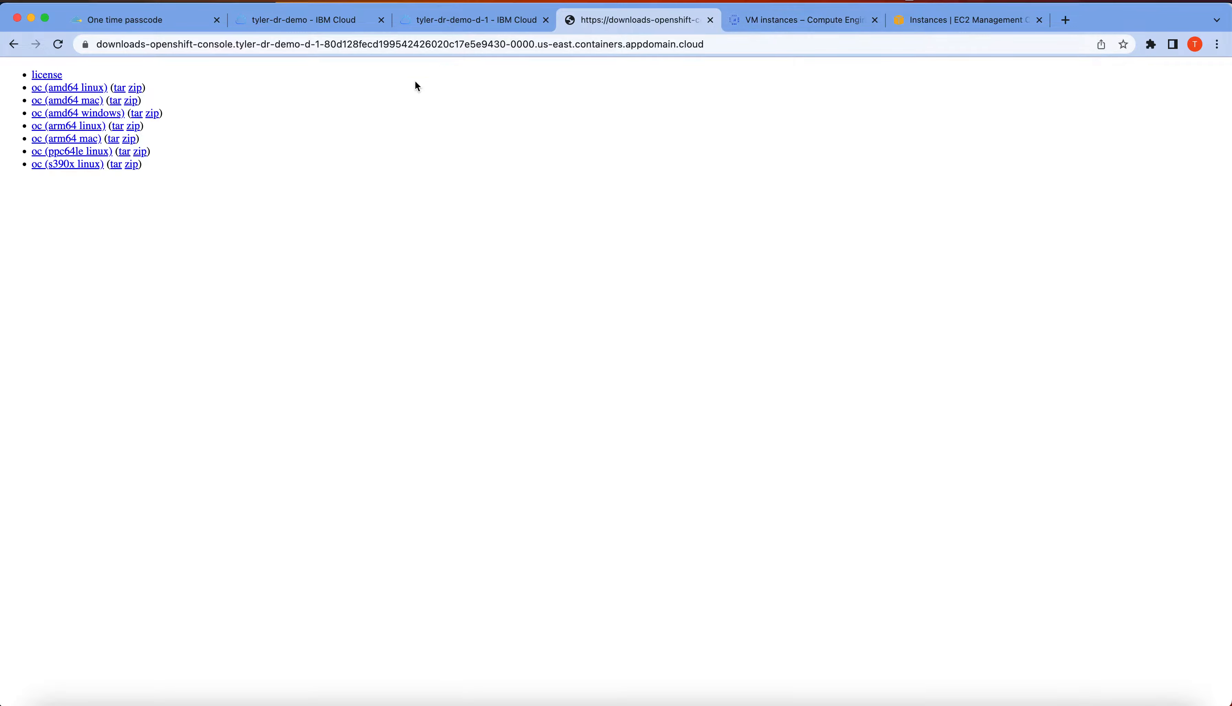
pyautogui.click(81, 90)
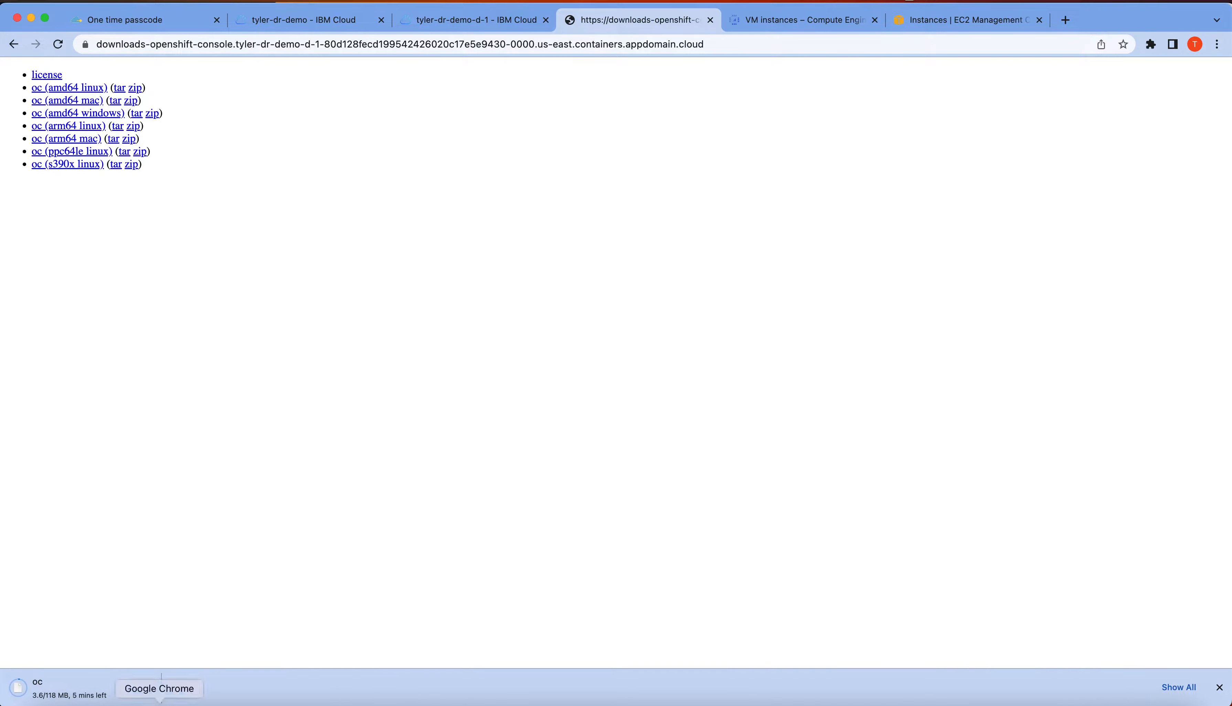
pyautogui.click(144, 688)
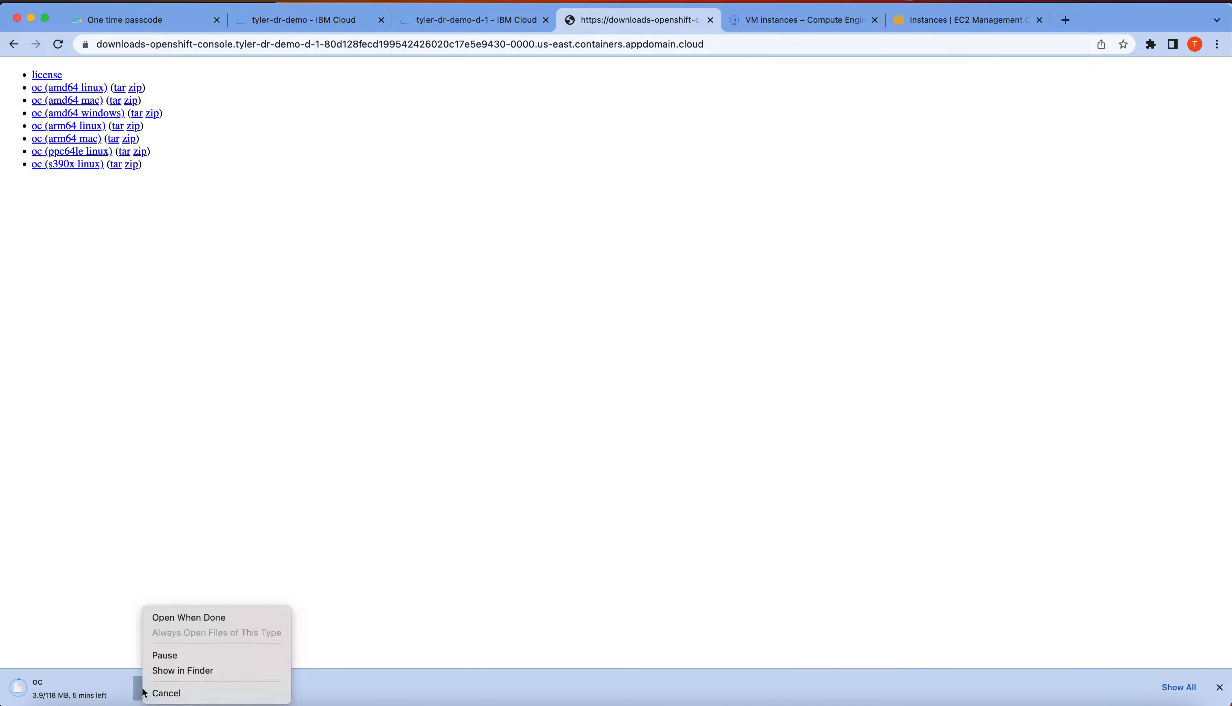
pyautogui.click(183, 692)
# Delete all five VM instances, tyler-drdemo-1 to tyler-drdemo-5, in the Google Cloud satellite-runtime project
pyautogui.click(479, 11)
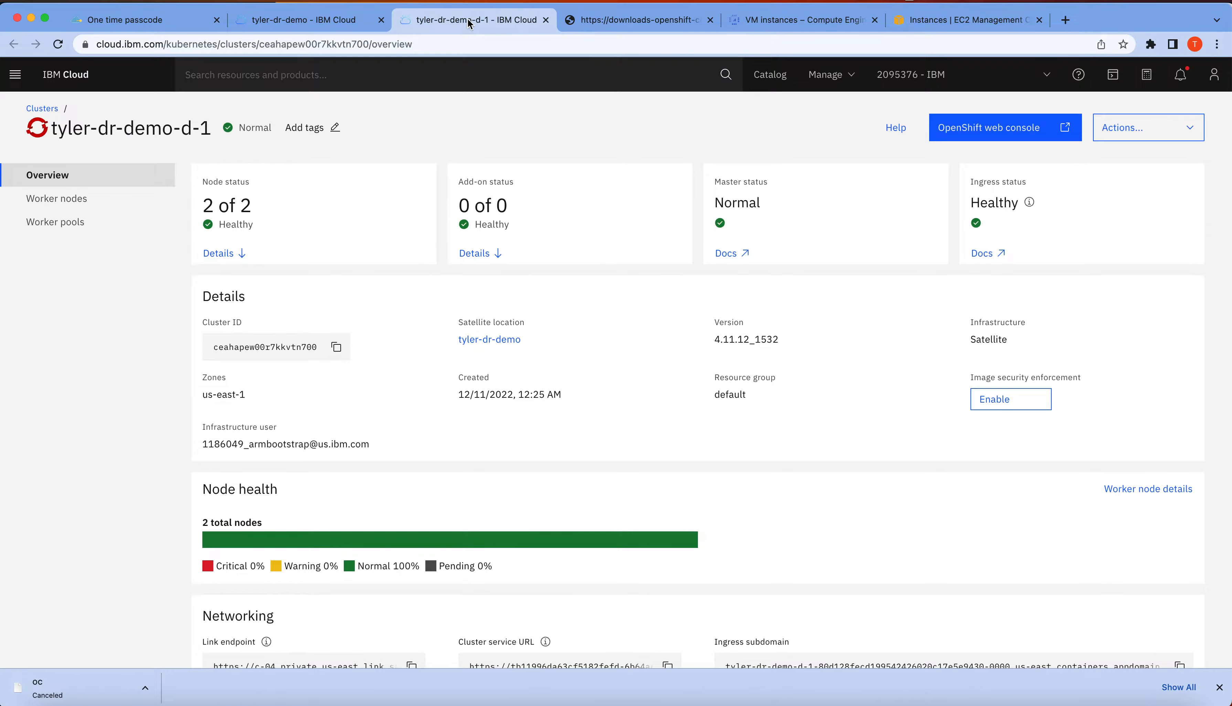
pyautogui.click(301, 19)
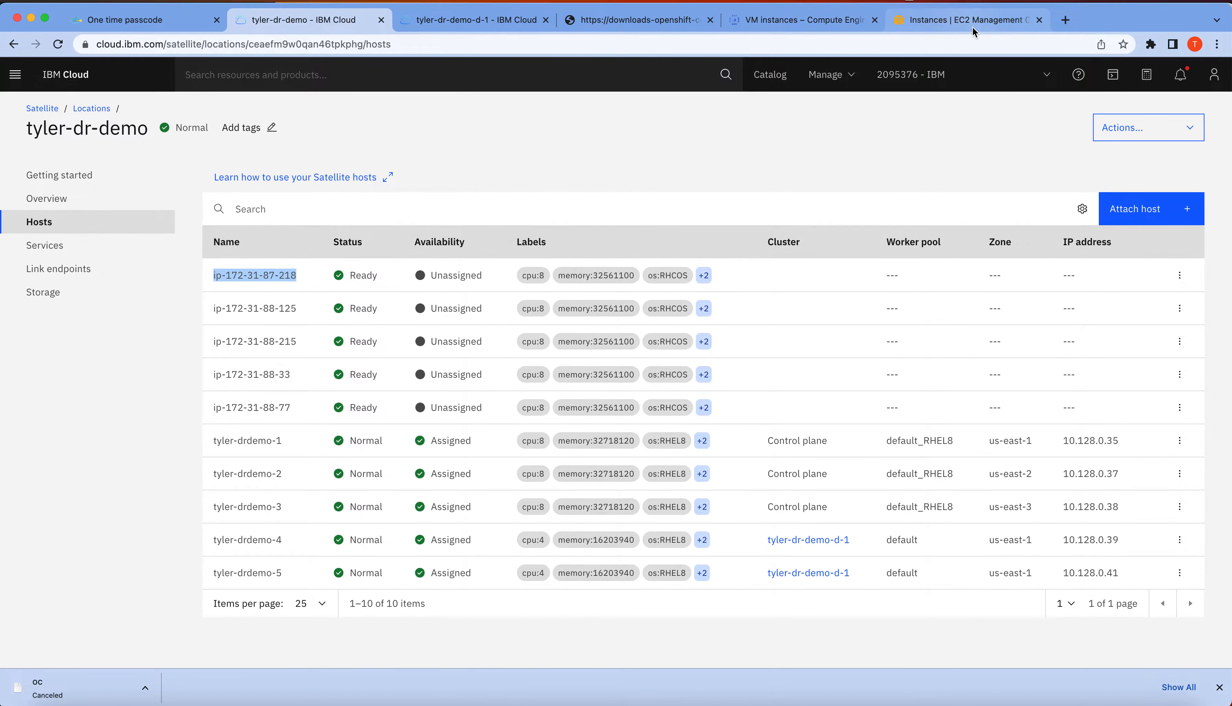
pyautogui.click(789, 26)
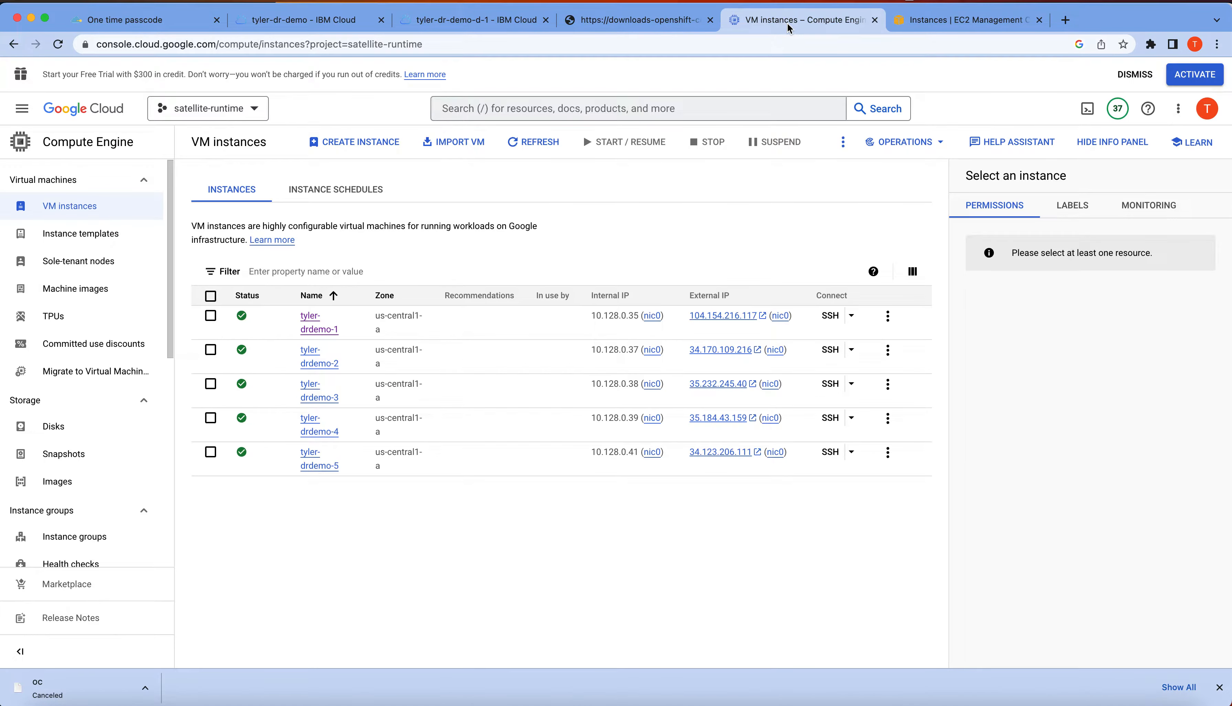
pyautogui.click(210, 296)
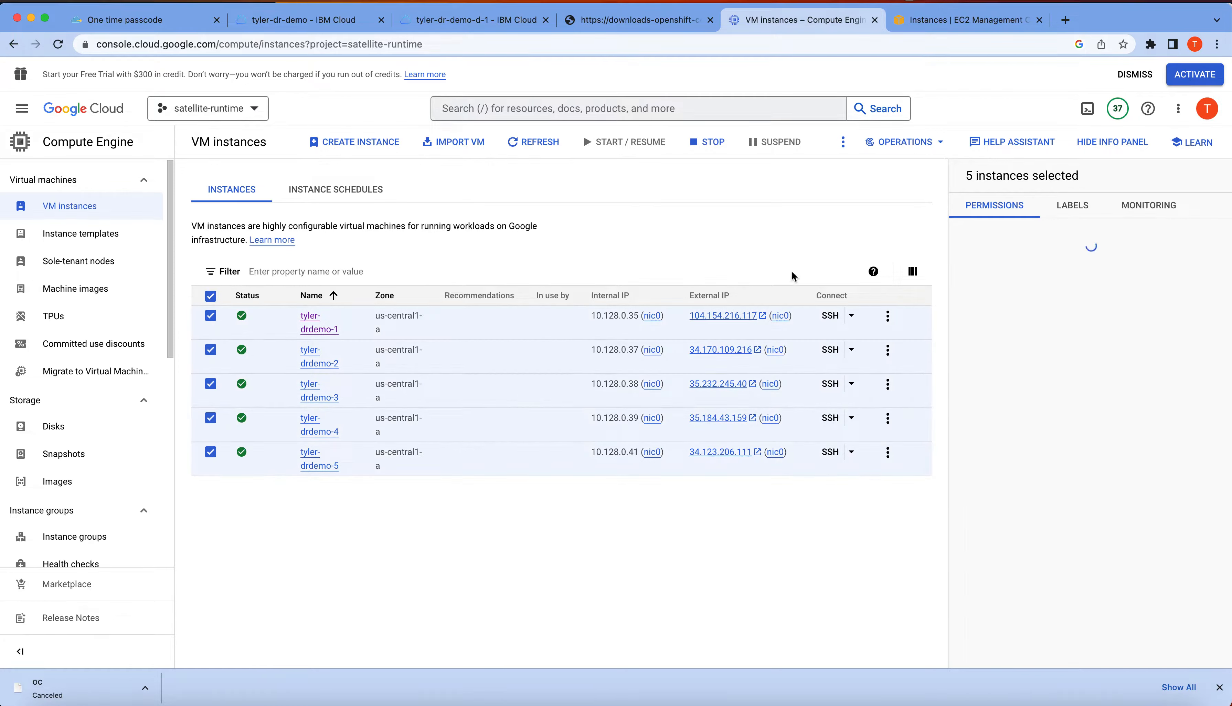
pyautogui.click(843, 141)
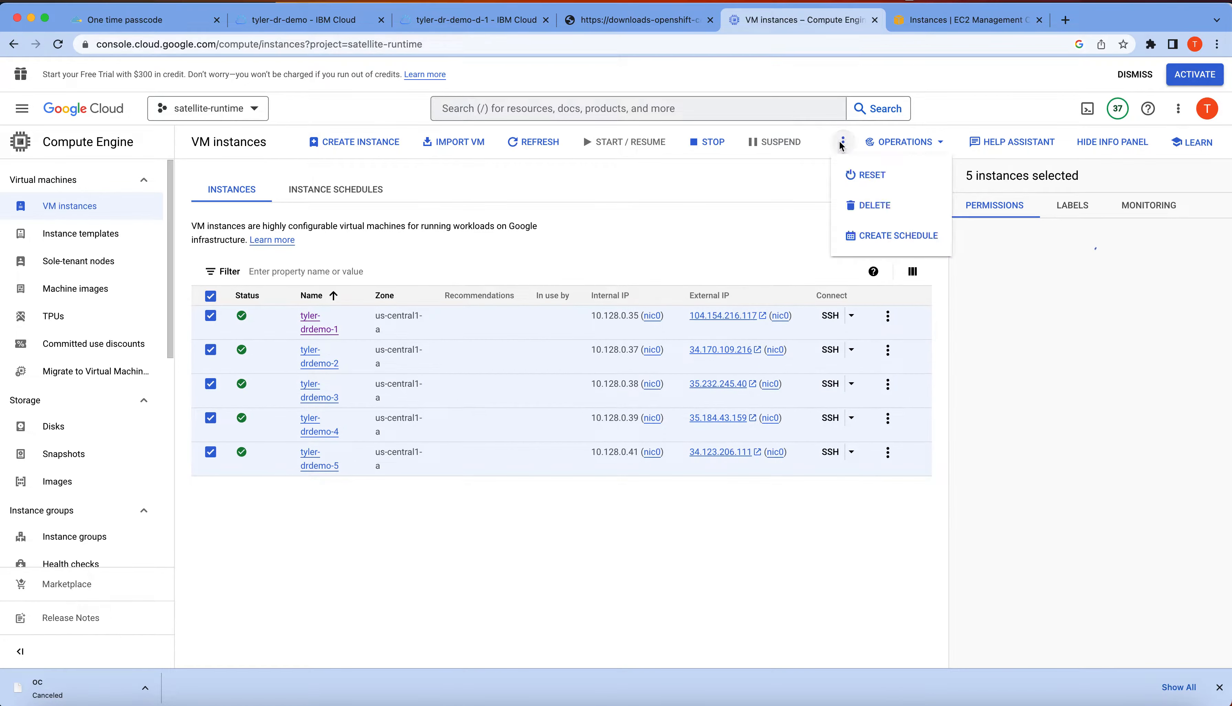
pyautogui.click(886, 213)
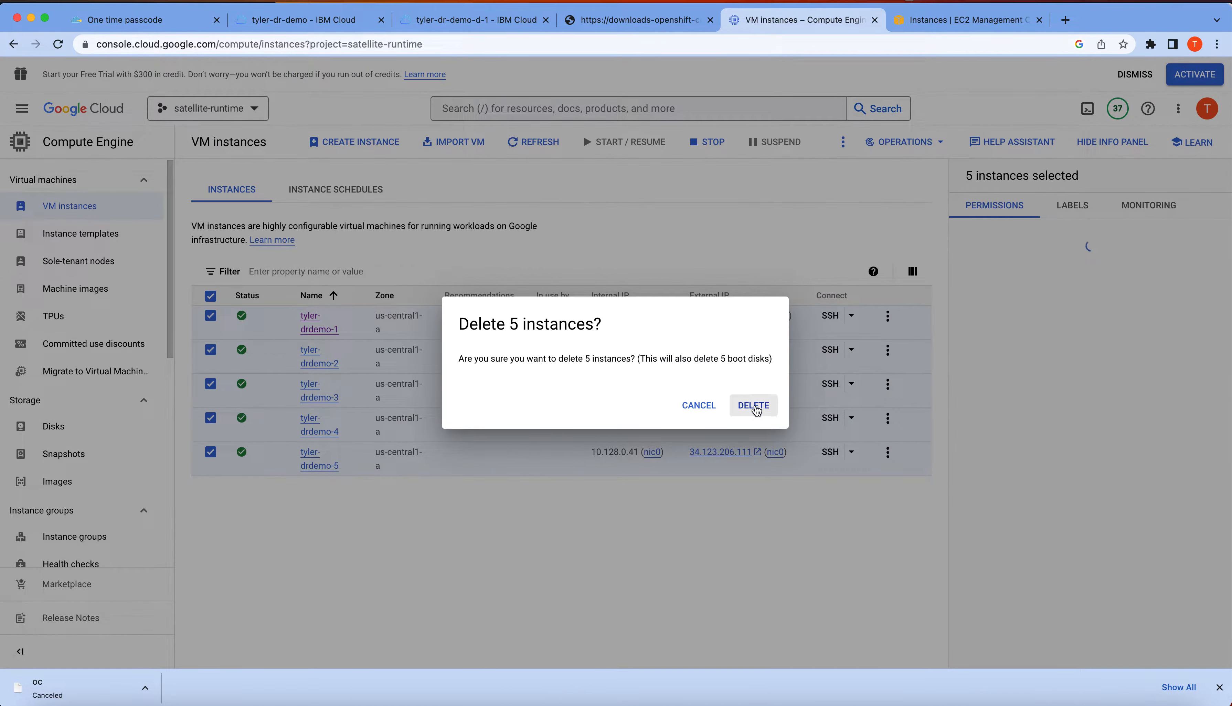
pyautogui.click(754, 405)
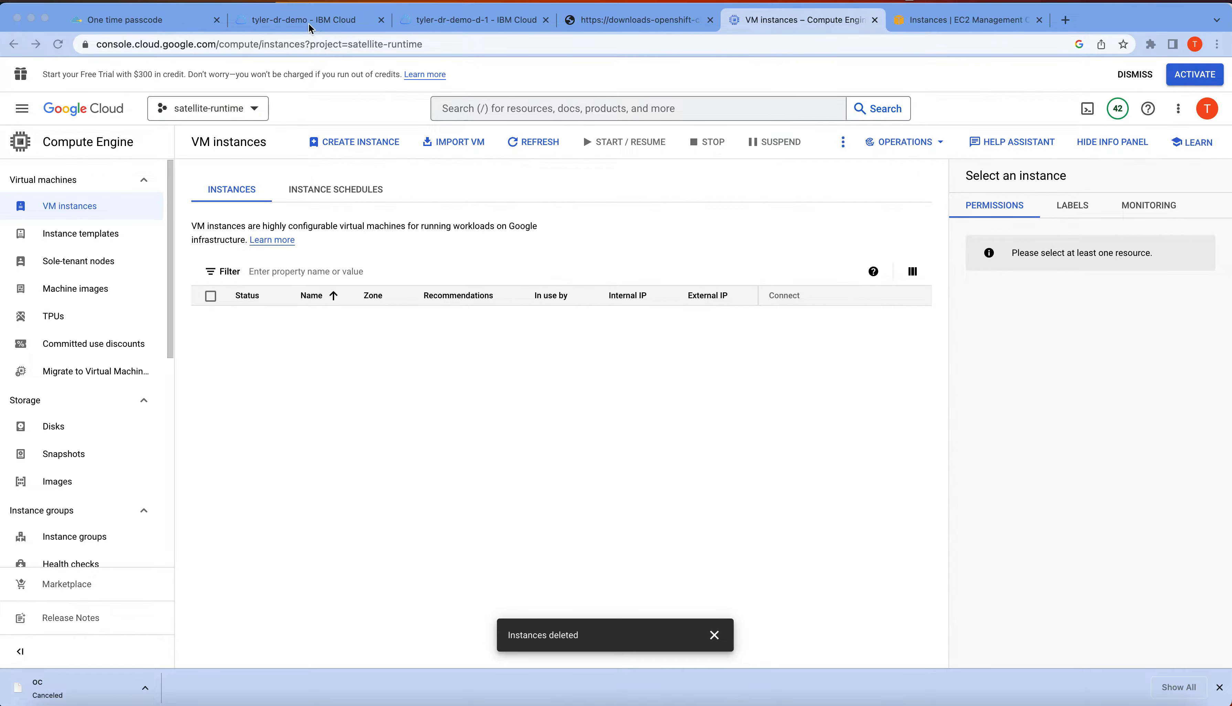
# Check the status of the Satellite hosts, and copy the OpenShift downloads page address with a new browser tab placed beside it
pyautogui.click(295, 26)
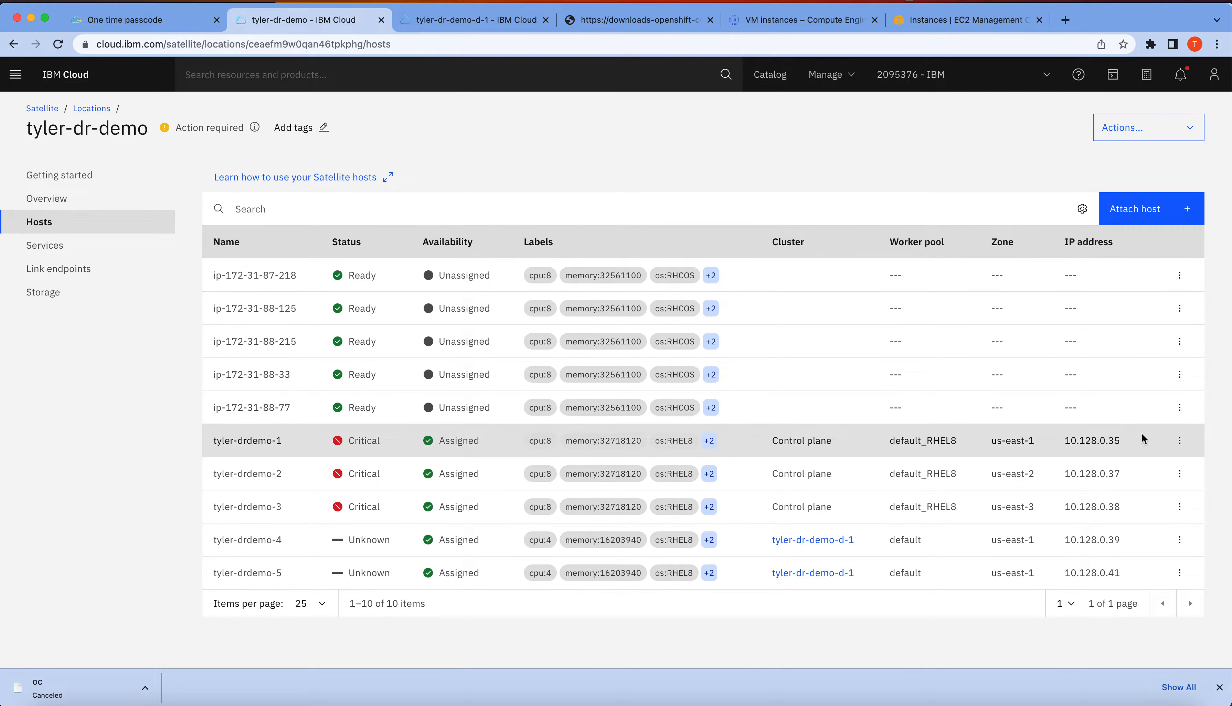
pyautogui.click(659, 26)
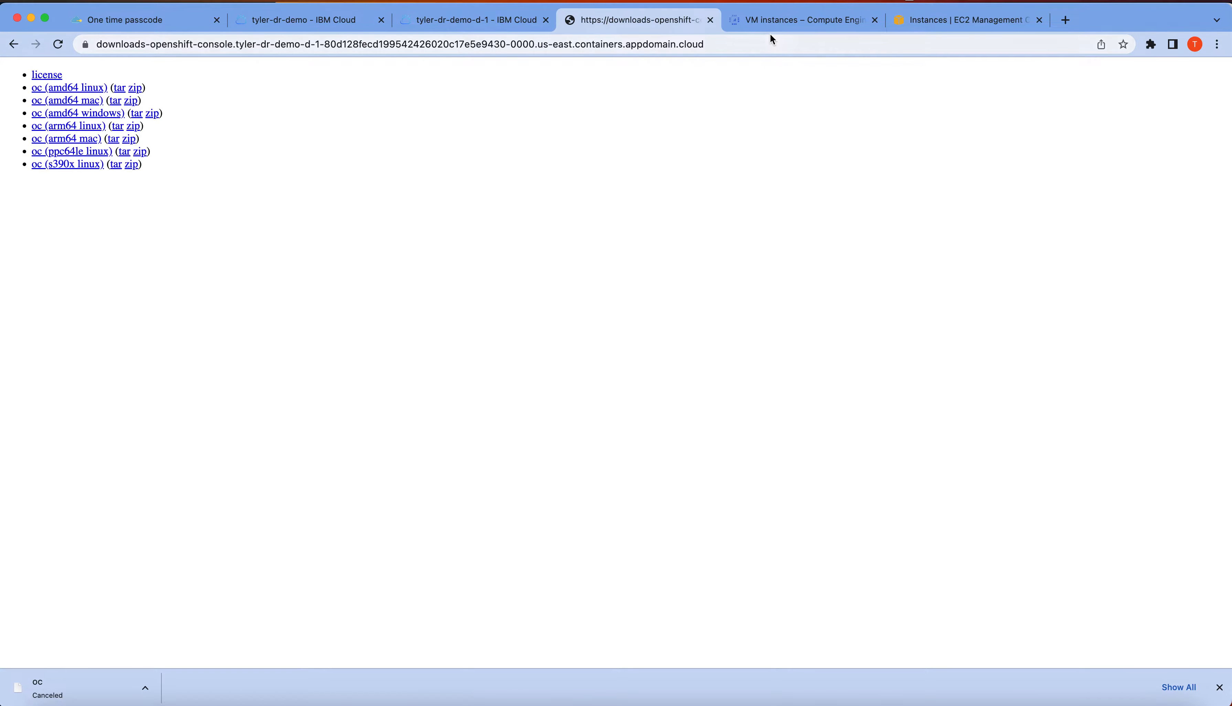
pyautogui.click(1066, 21)
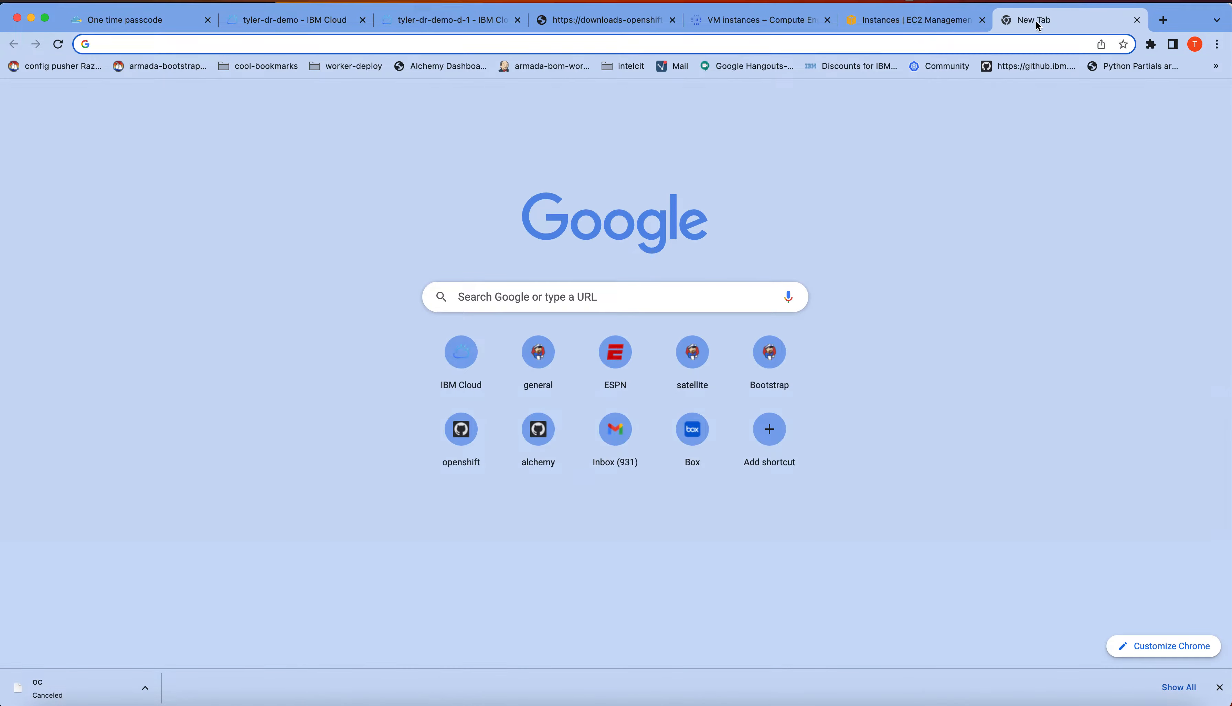
pyautogui.moveTo(1037, 20); pyautogui.dragTo(749, 24)
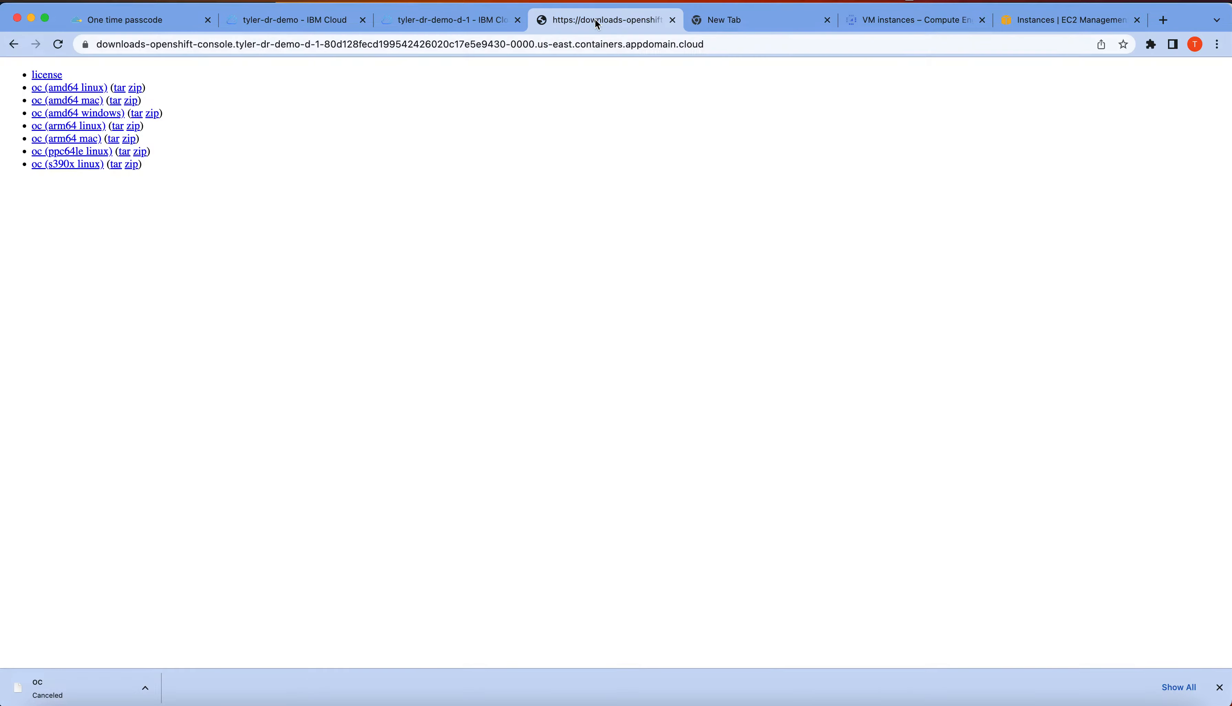
pyautogui.click(612, 23)
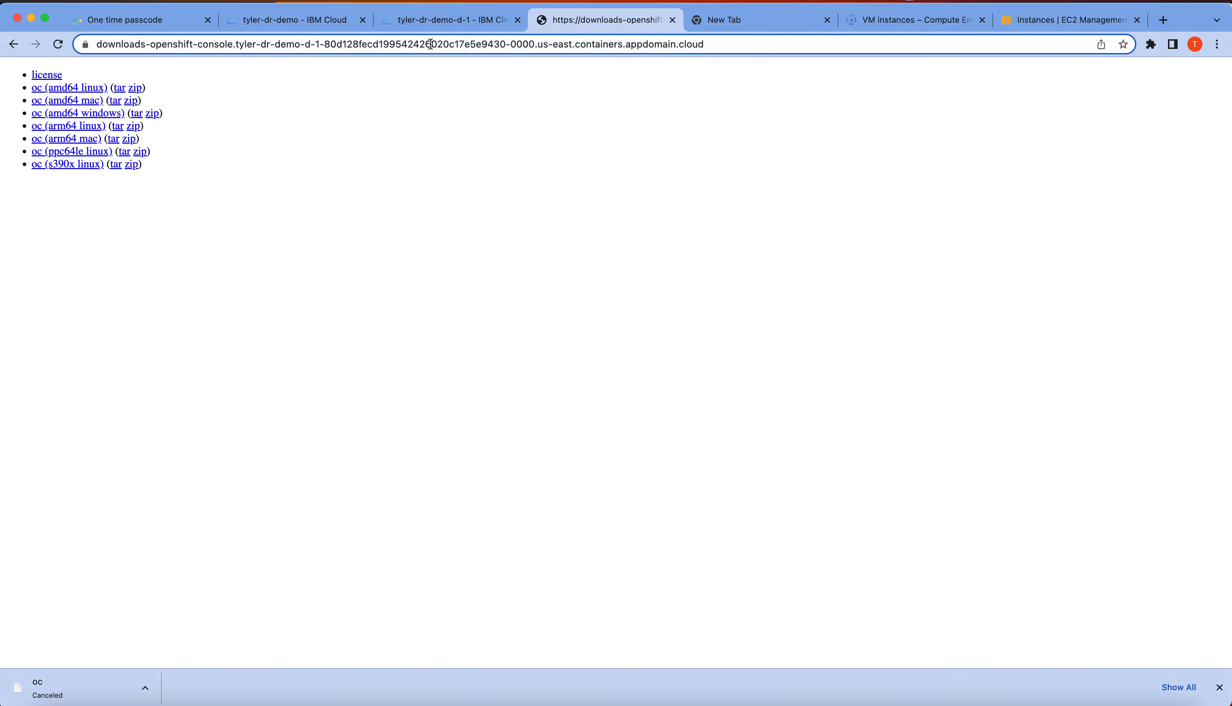
pyautogui.press('super+l')
pyautogui.press('super+c')
# Try to load the copied OpenShift downloads page address over https in the new browser tab
pyautogui.click(723, 14)
pyautogui.click(672, 44)
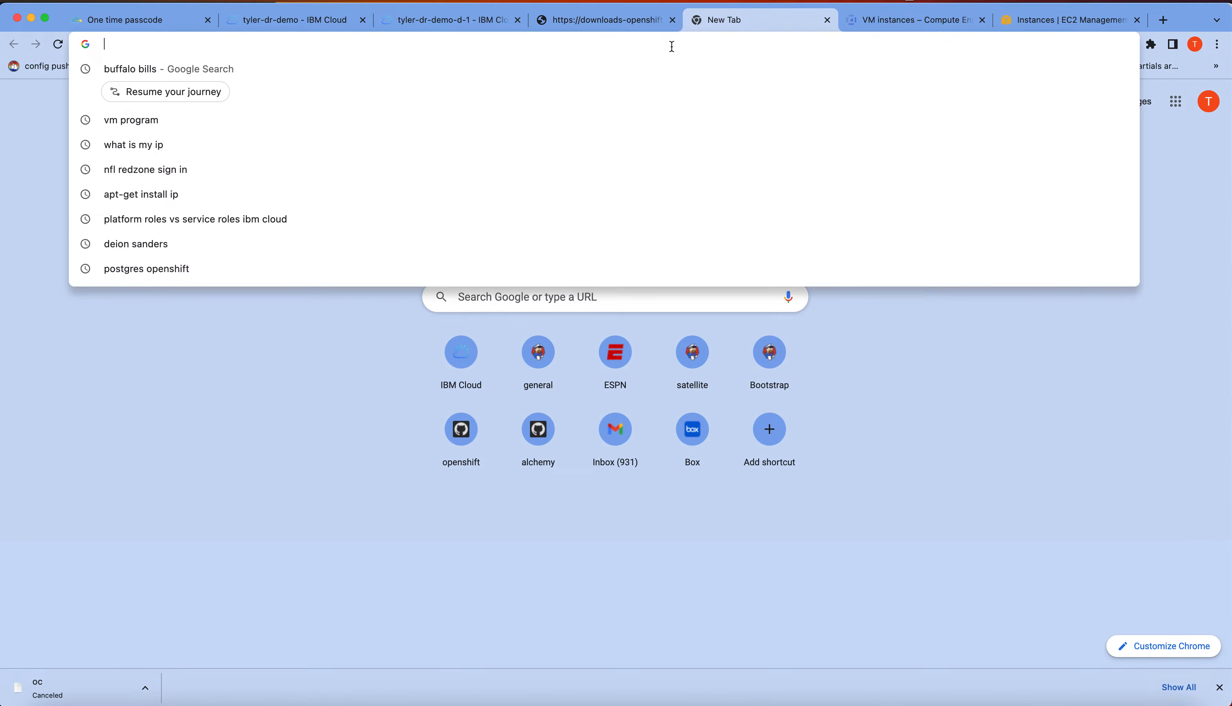
pyautogui.write('https://')
pyautogui.press('super+v')
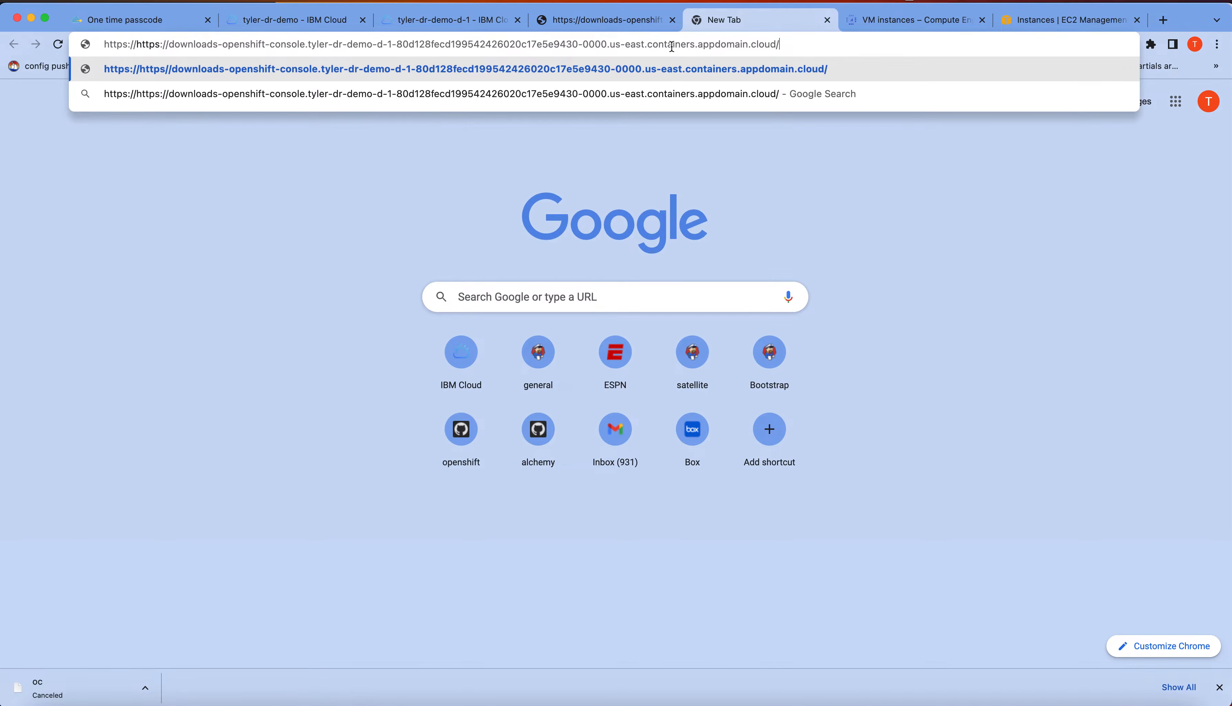
pyautogui.tripleClick(472, 49)
pyautogui.press('super+v')
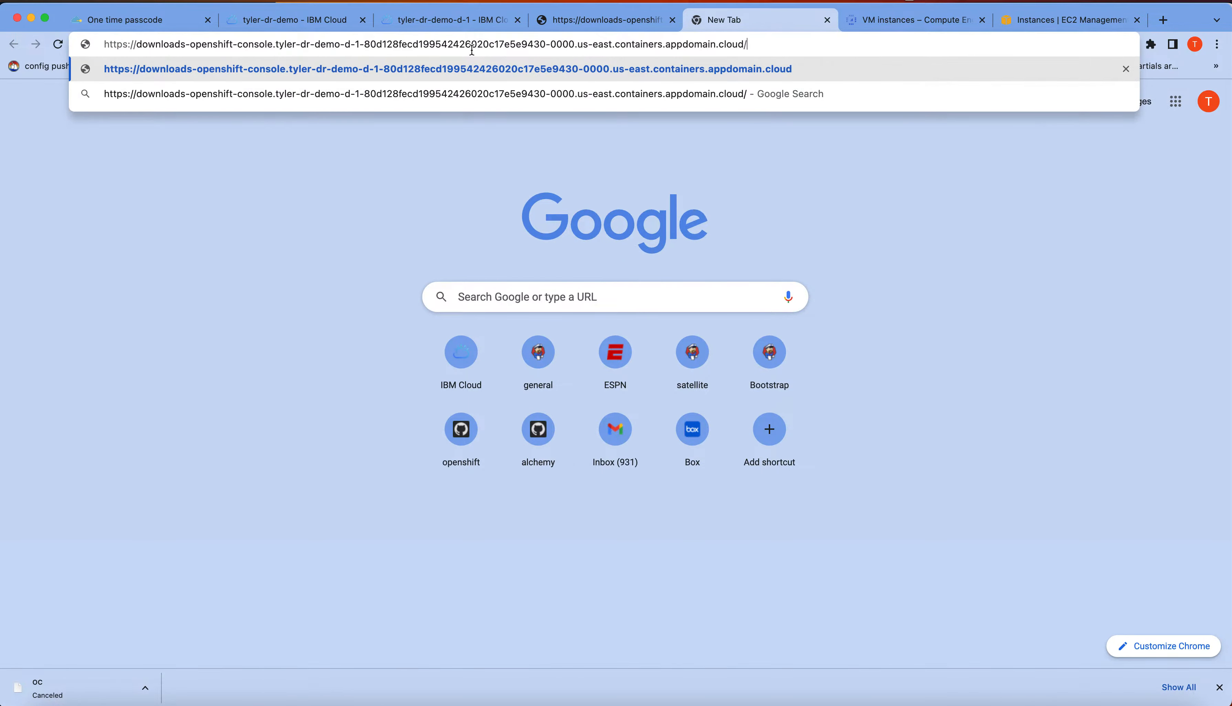
pyautogui.press('Return')
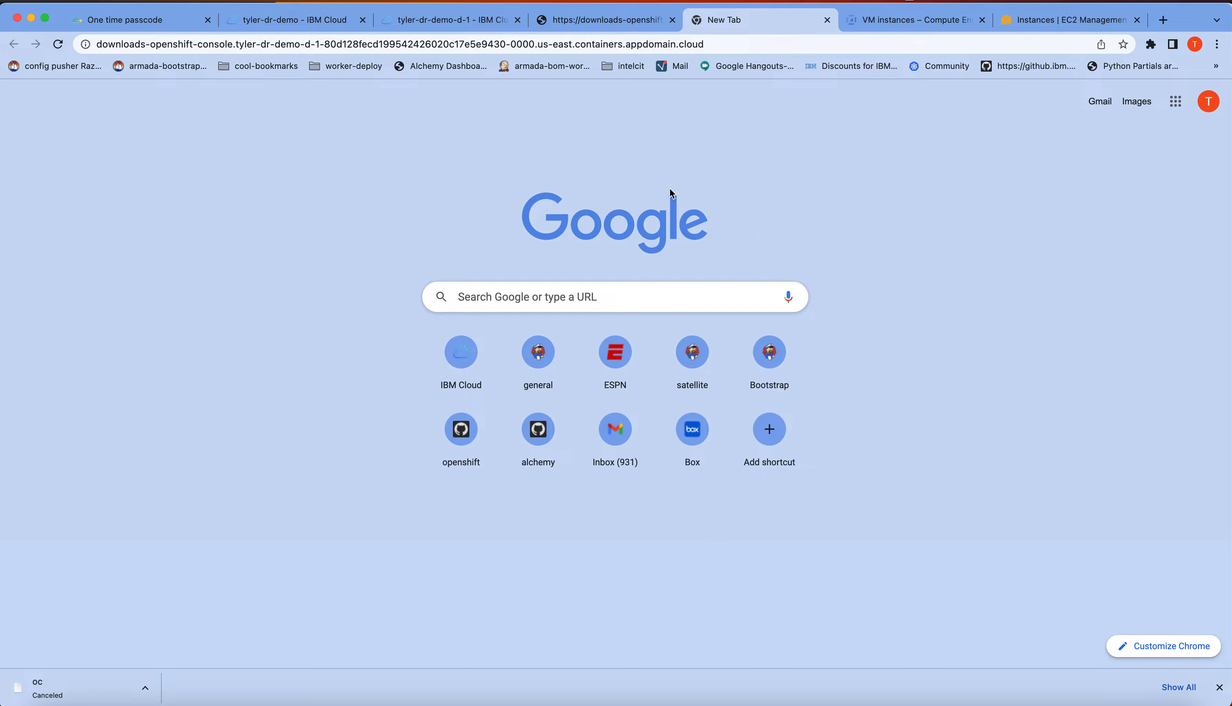
pyautogui.click(710, 40)
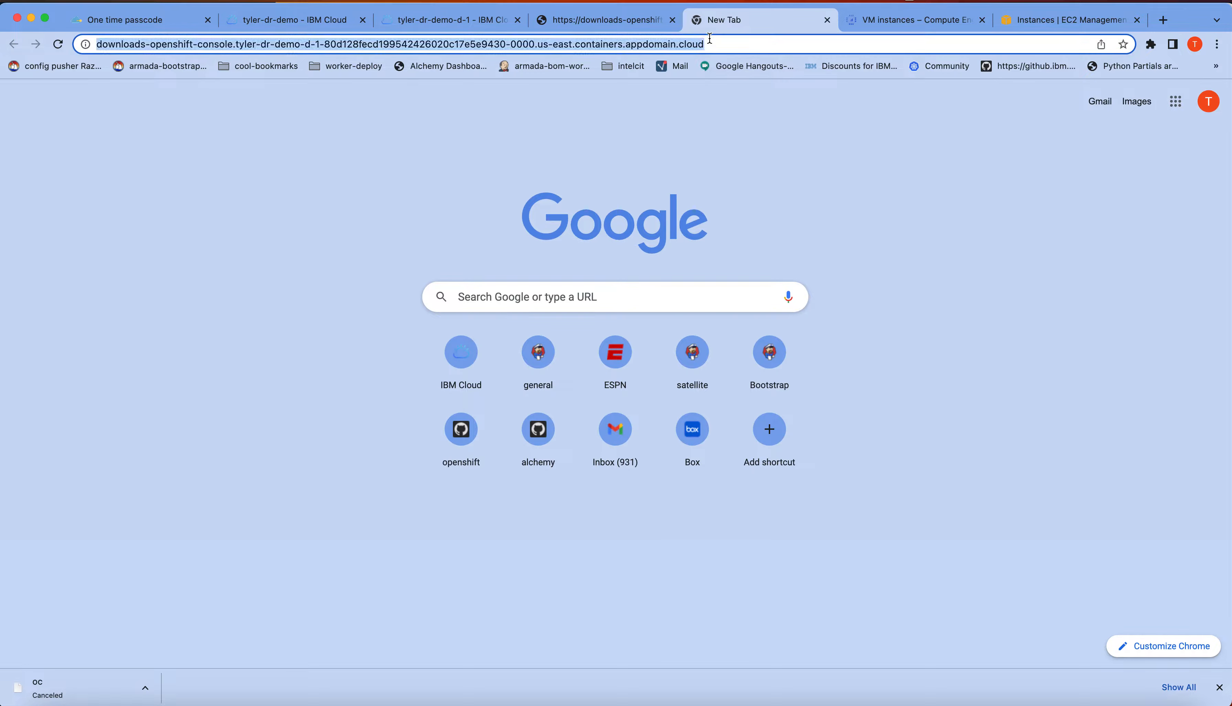
pyautogui.press('Right')
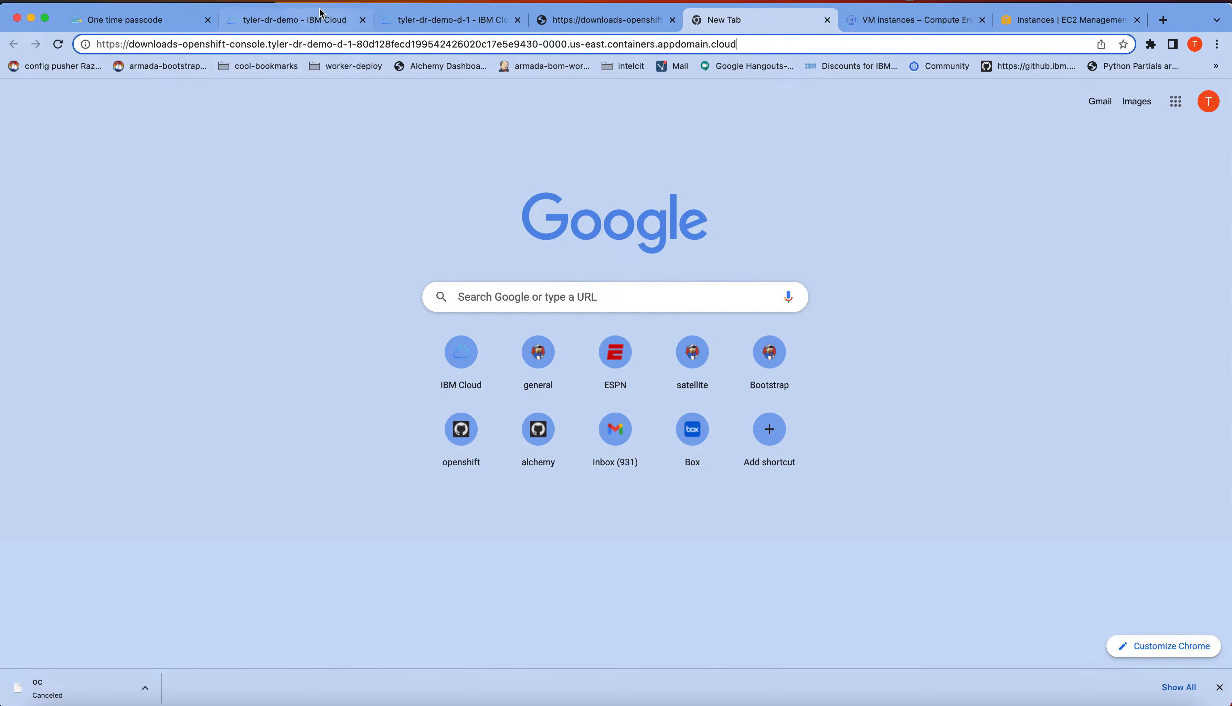
# Remove the host tyler-drdemo-1 from the tyler-dr-demo Satellite location, confirming with the host name
pyautogui.click(318, 19)
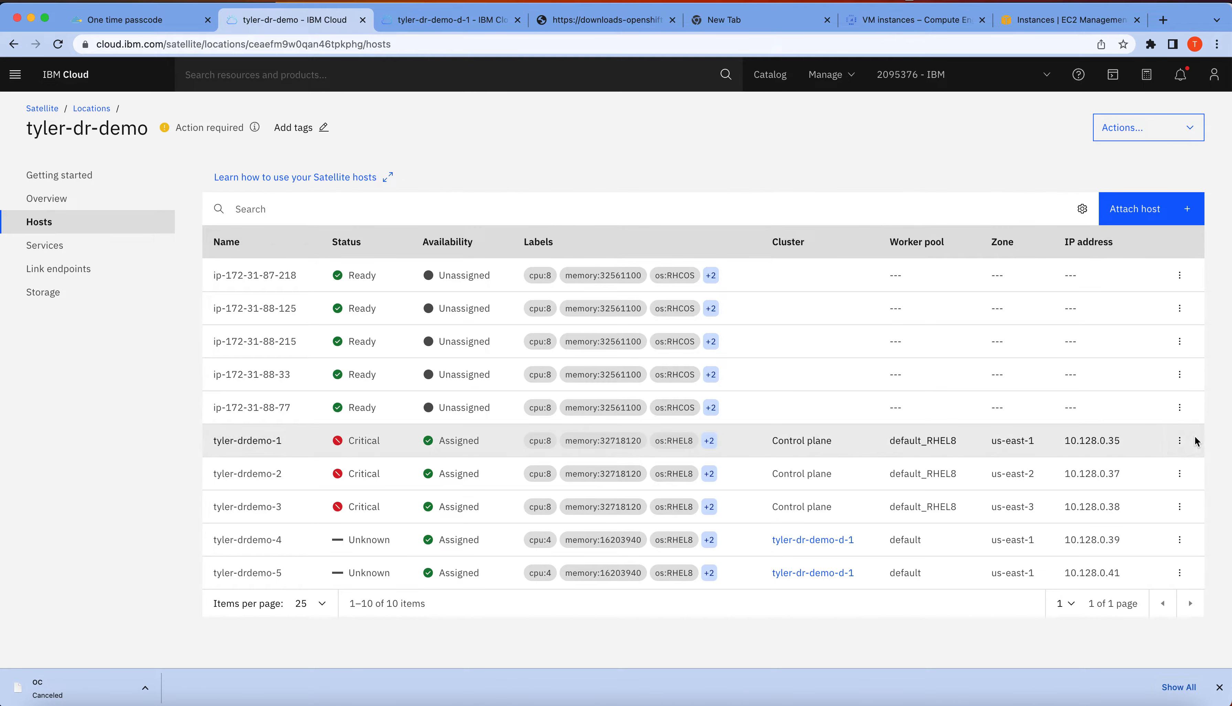
pyautogui.click(1179, 440)
pyautogui.click(1124, 523)
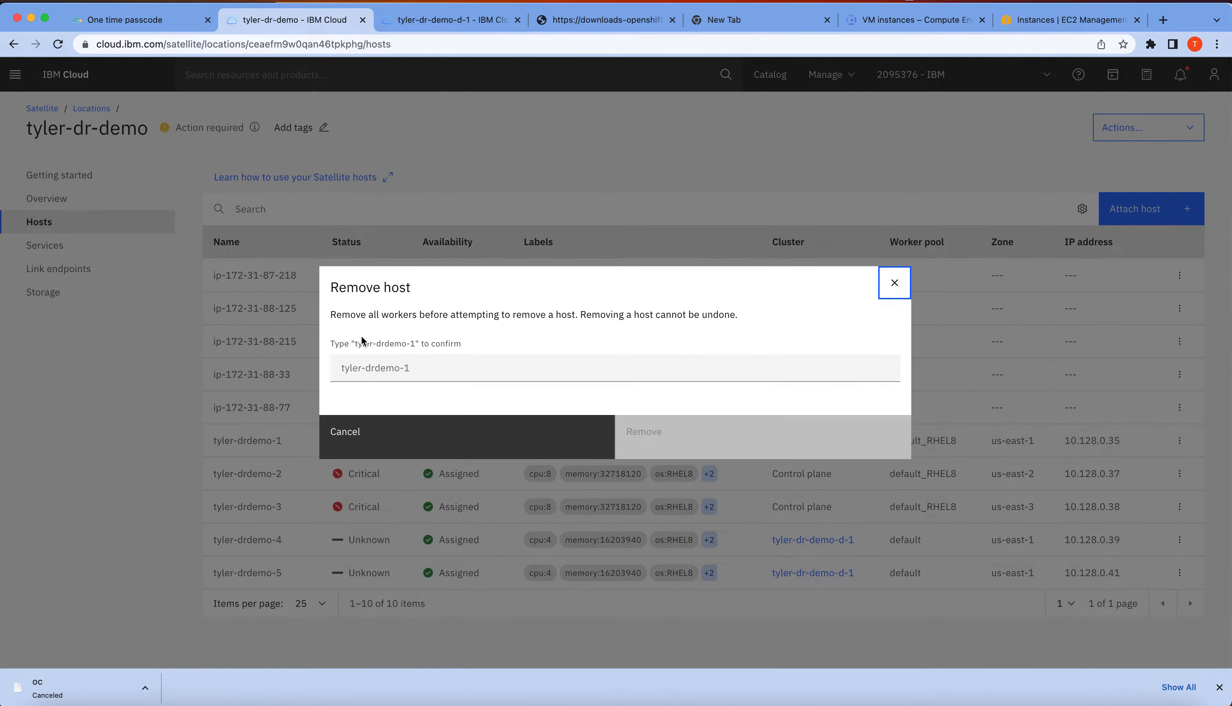
pyautogui.moveTo(362, 339); pyautogui.dragTo(394, 344)
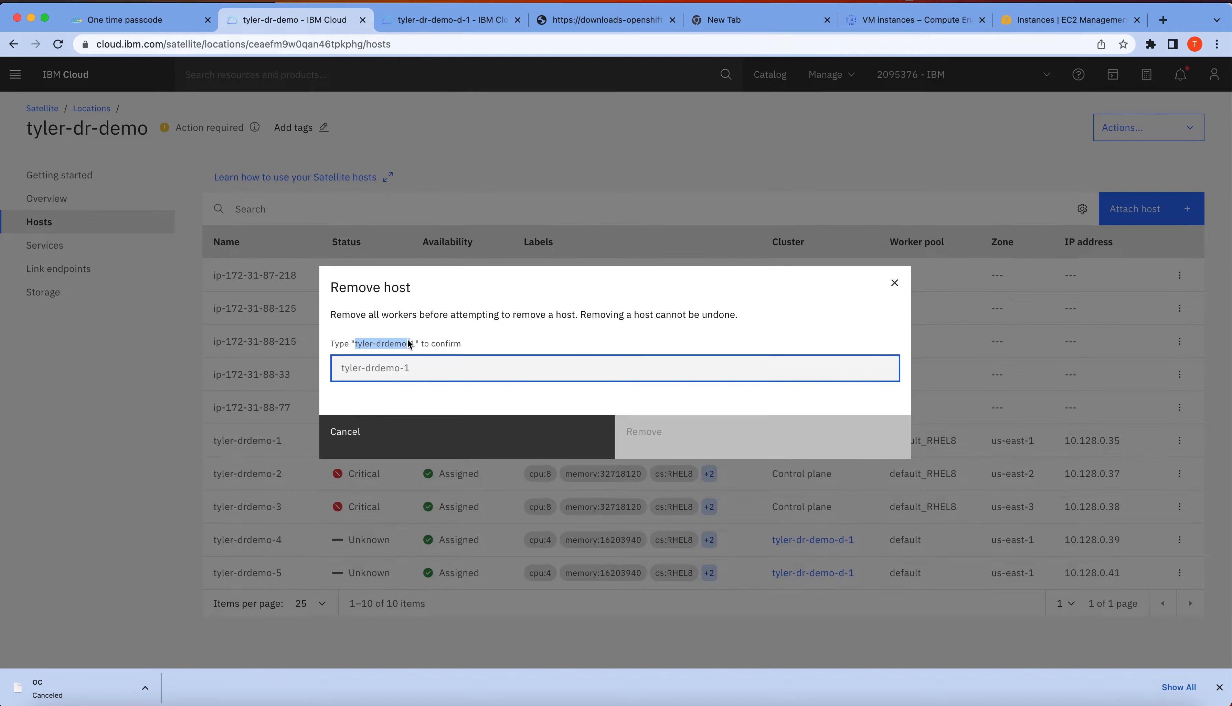
pyautogui.click(386, 366)
pyautogui.write('tyler-drdemo-1')
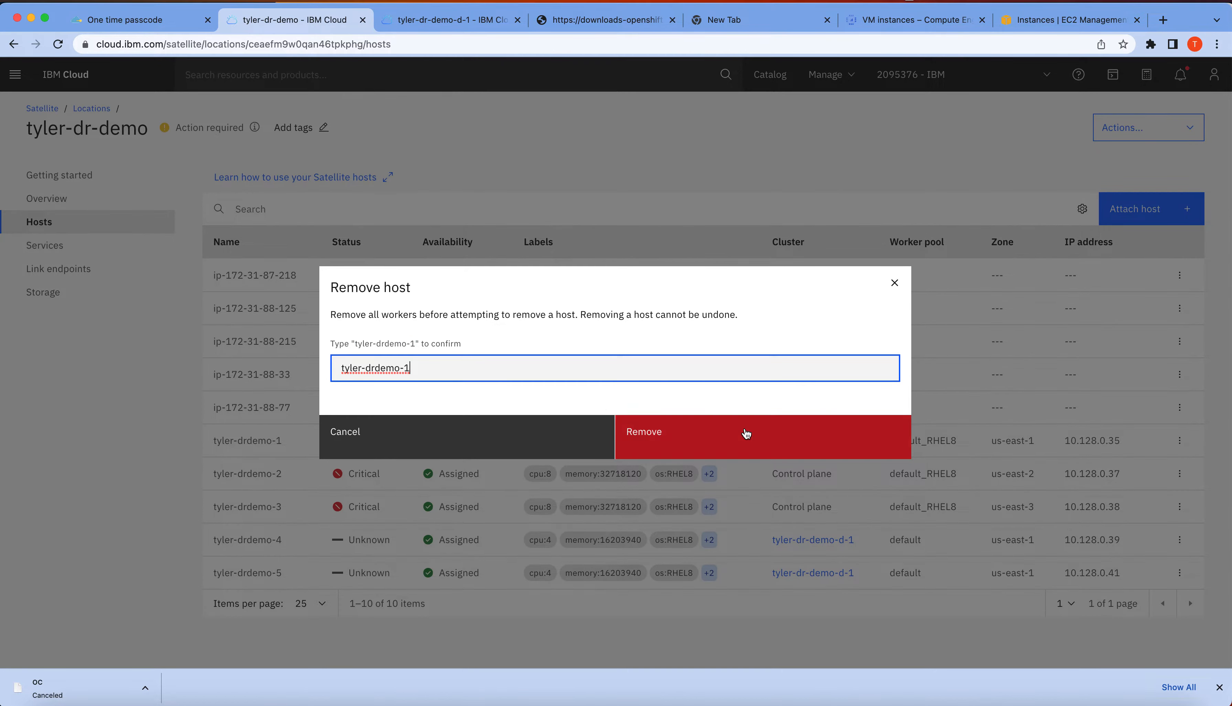
pyautogui.click(739, 439)
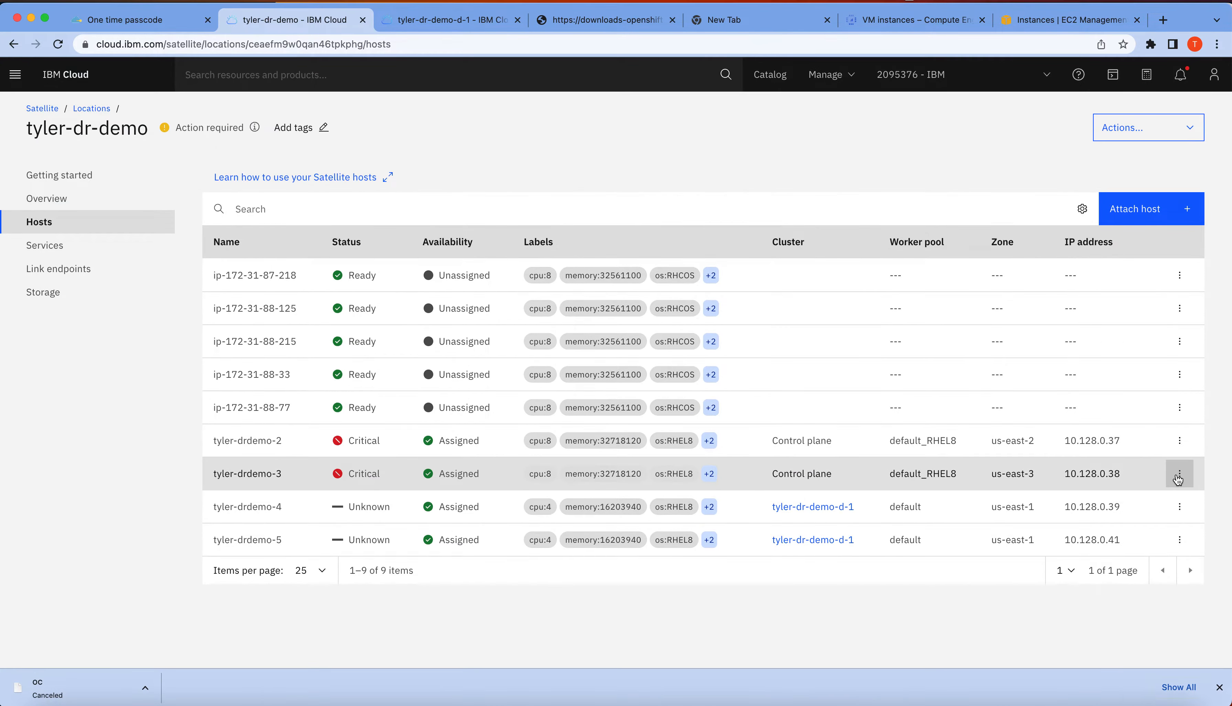
# Remove the host tyler-drdemo-2 from the Satellite location, entering its name as confirmation
pyautogui.click(1180, 440)
pyautogui.click(1123, 522)
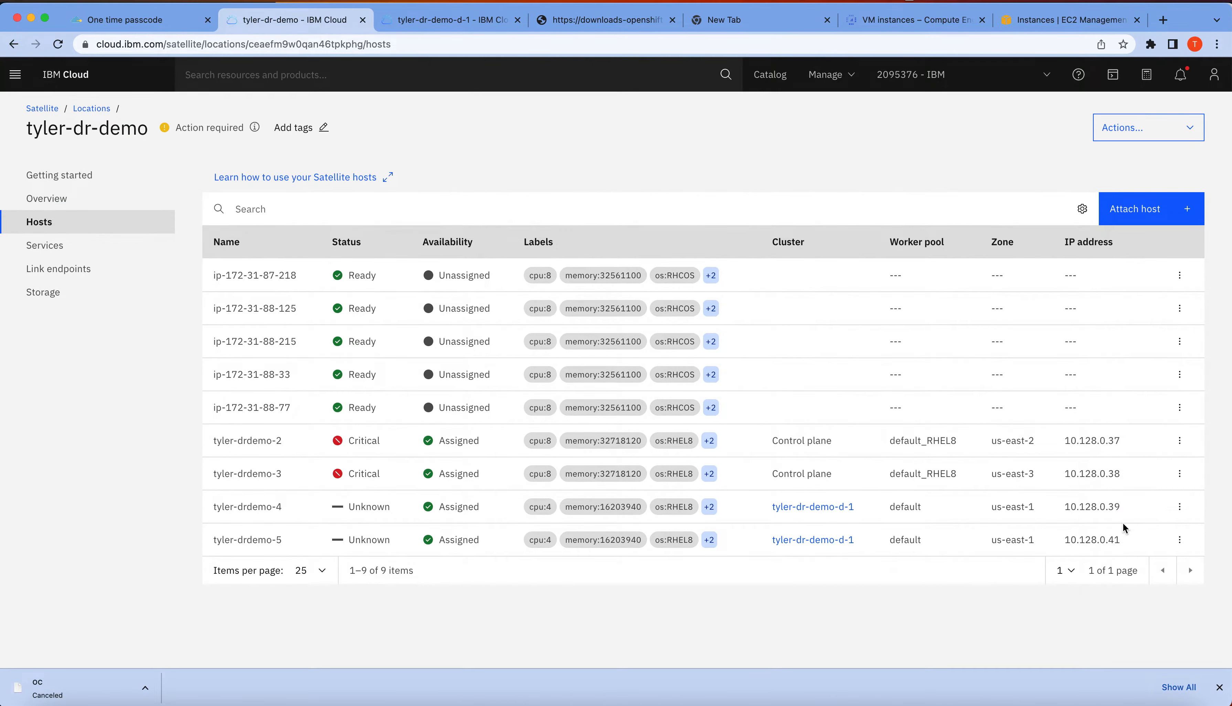
pyautogui.click(432, 372)
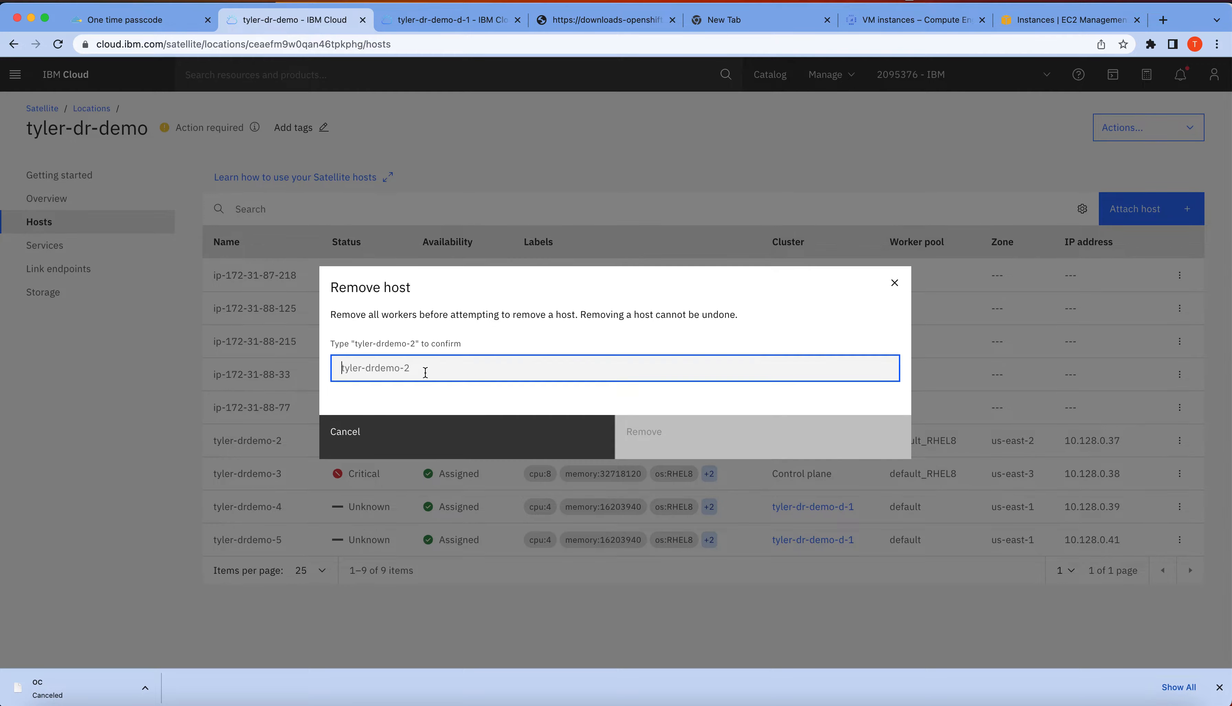
pyautogui.write('tyler-drdemo-2')
pyautogui.click(712, 449)
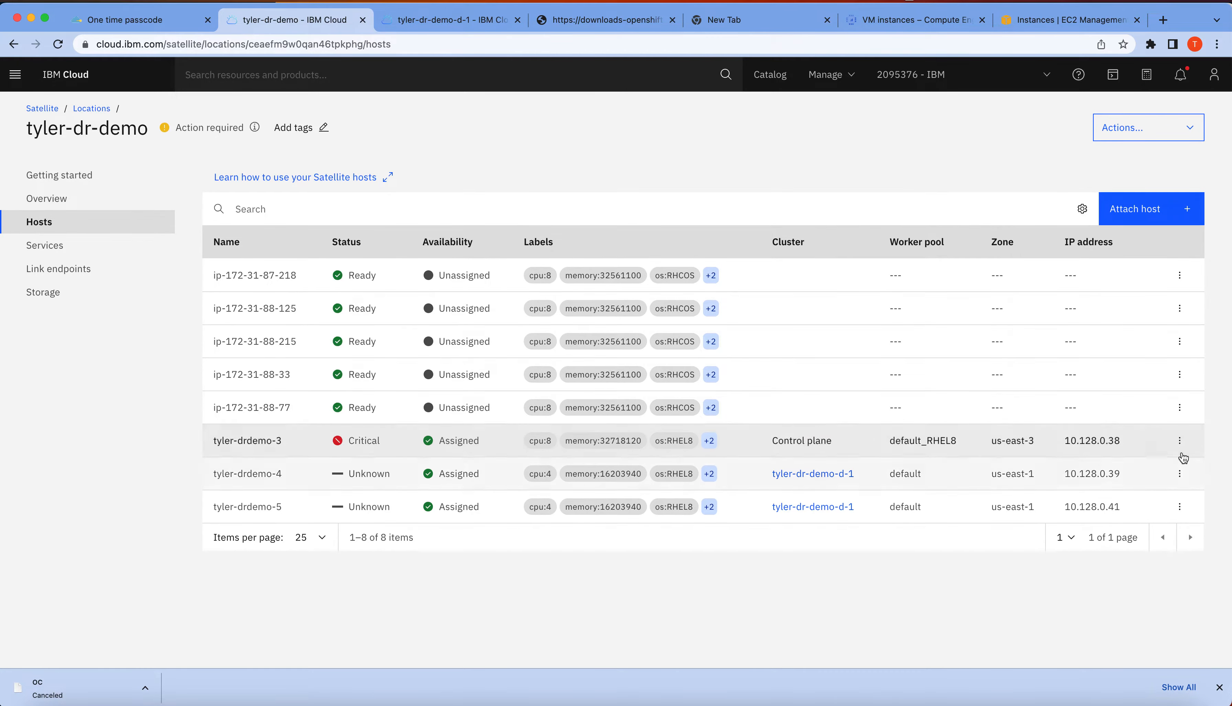
# Remove the control plane host tyler-drdemo-3 from the Satellite location, confirming with its name
pyautogui.click(1180, 440)
pyautogui.click(1122, 523)
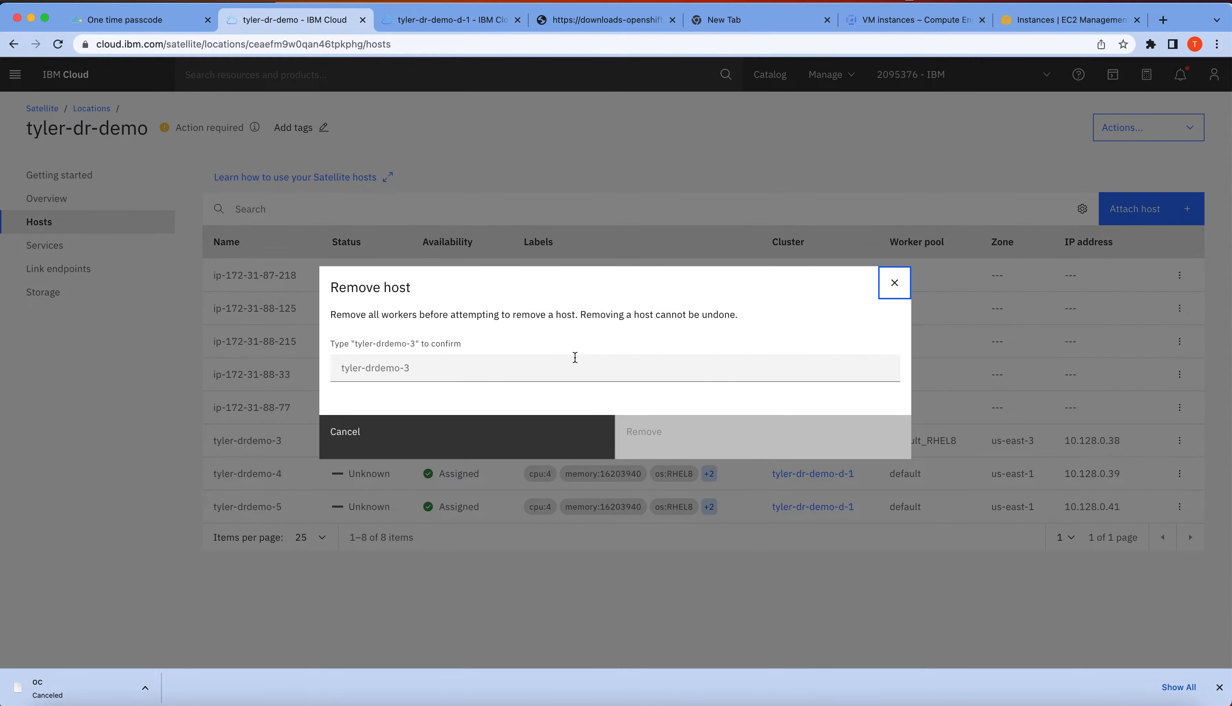
pyautogui.click(394, 374)
pyautogui.write('tyler-drdemo-3')
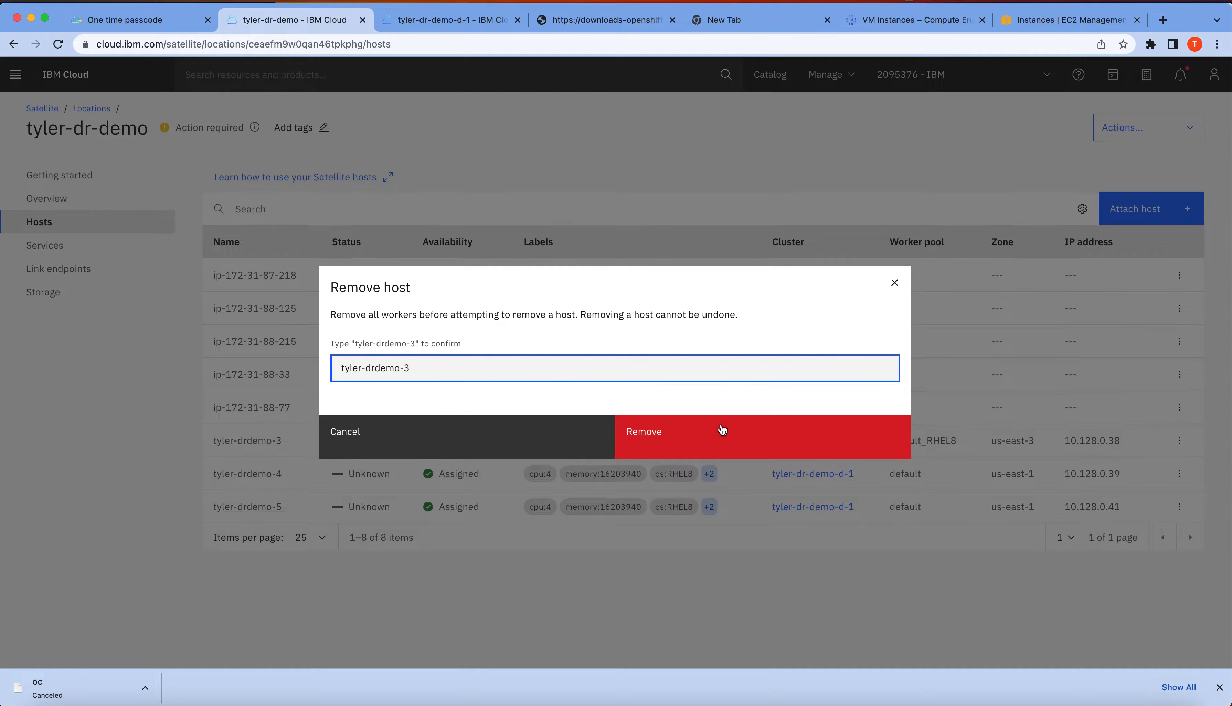
pyautogui.click(738, 445)
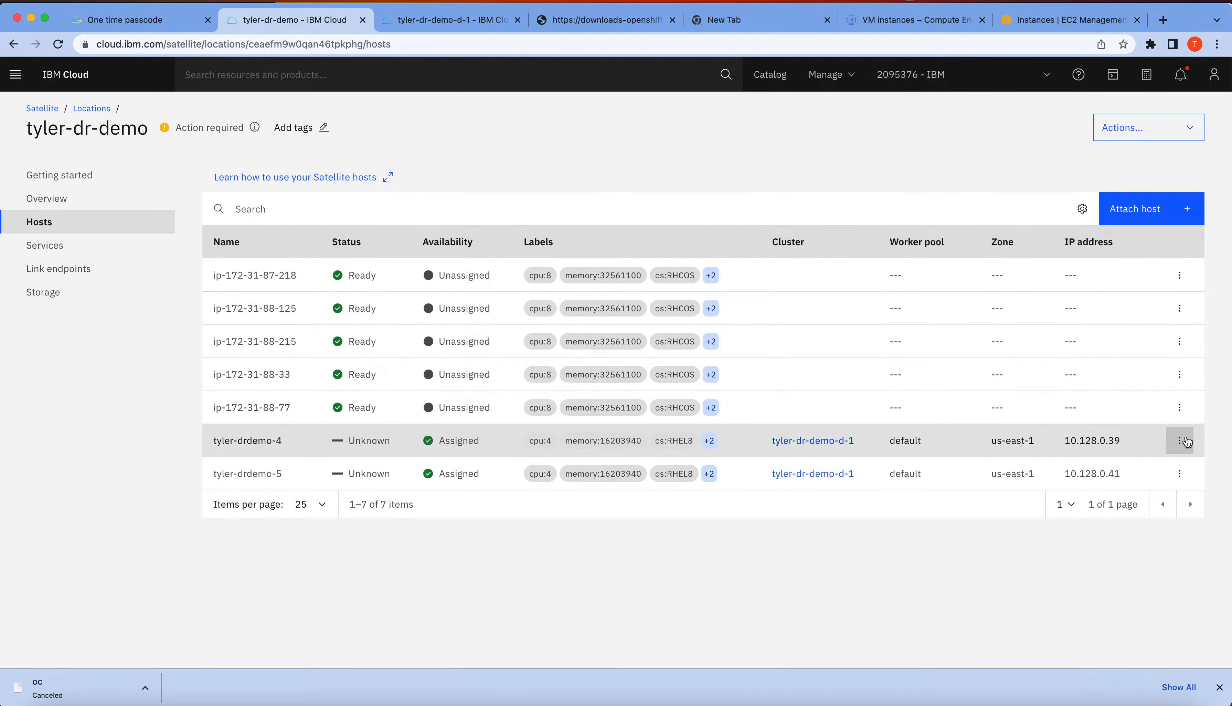
# Remove the cluster host tyler-drdemo-4 from the tyler-dr-demo Satellite location, entering its name as confirmation
pyautogui.click(1180, 440)
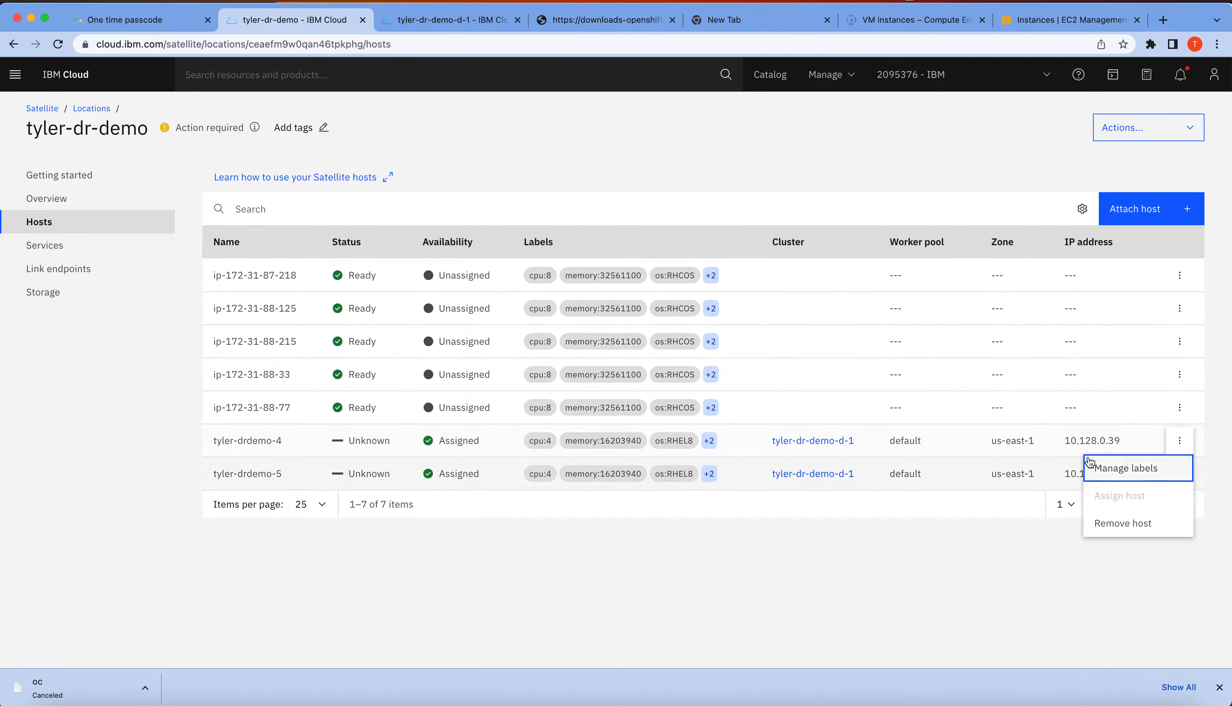
pyautogui.click(1121, 532)
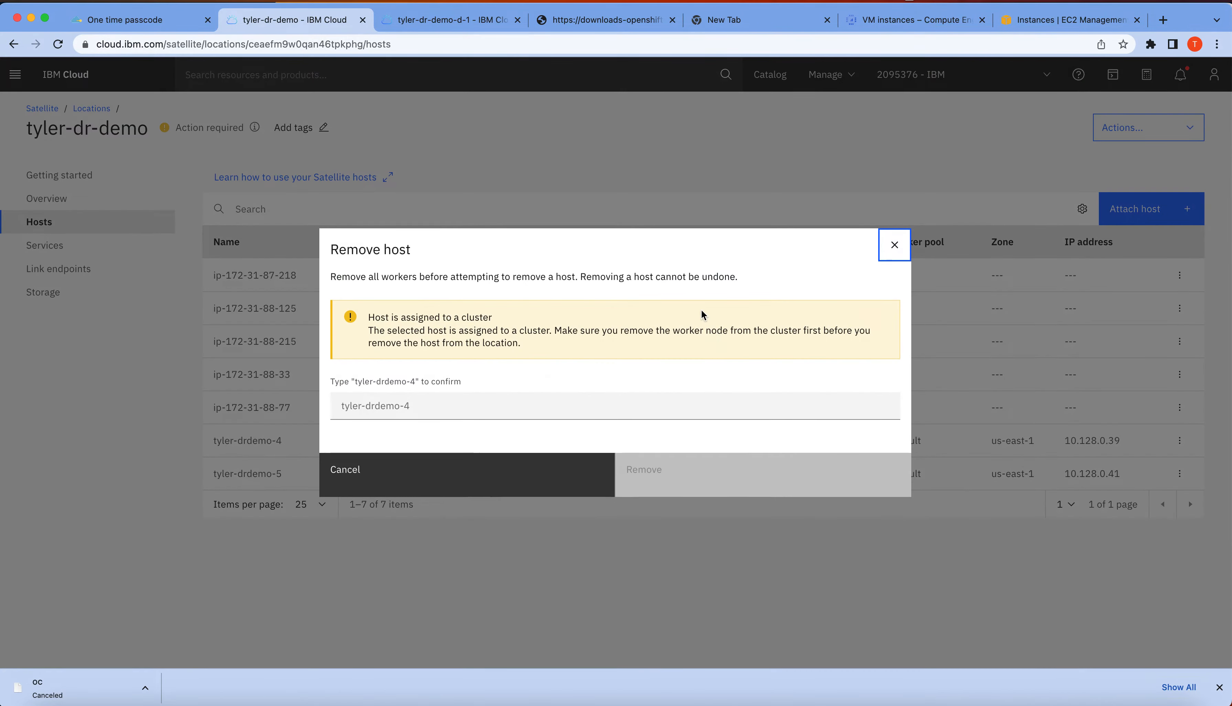
pyautogui.click(515, 412)
pyautogui.write('tyler-drdemo-1')
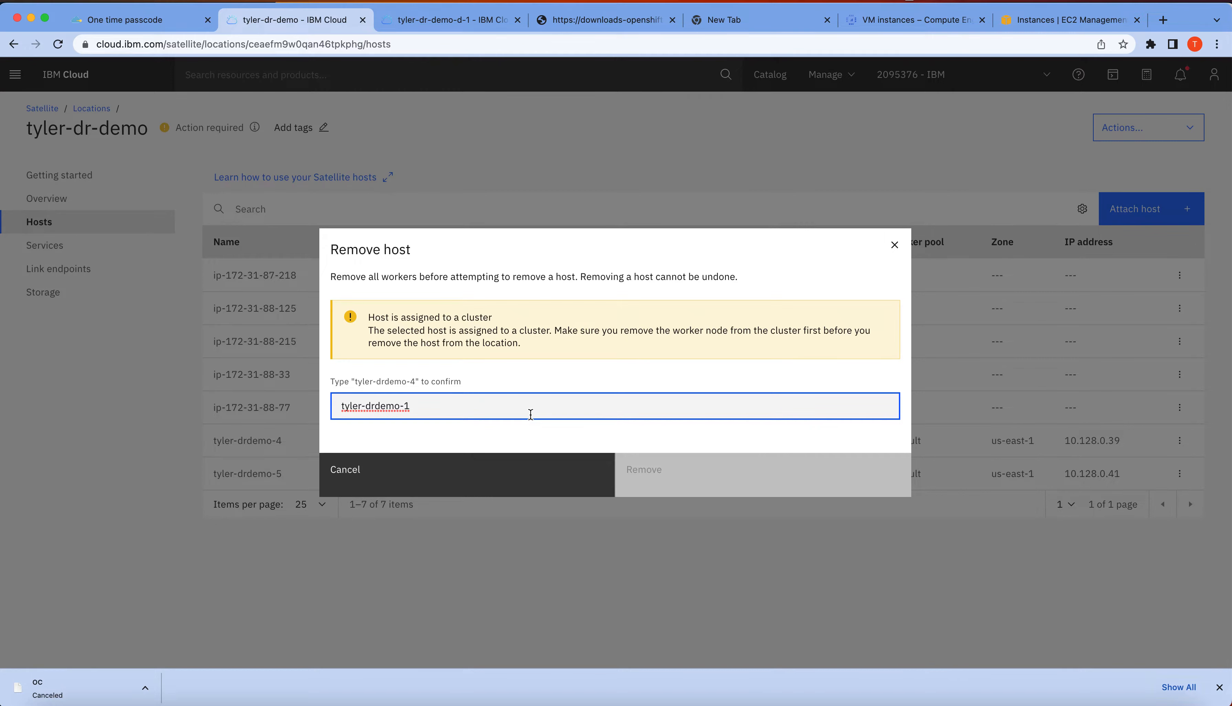
pyautogui.press('BackSpace')
pyautogui.write('4')
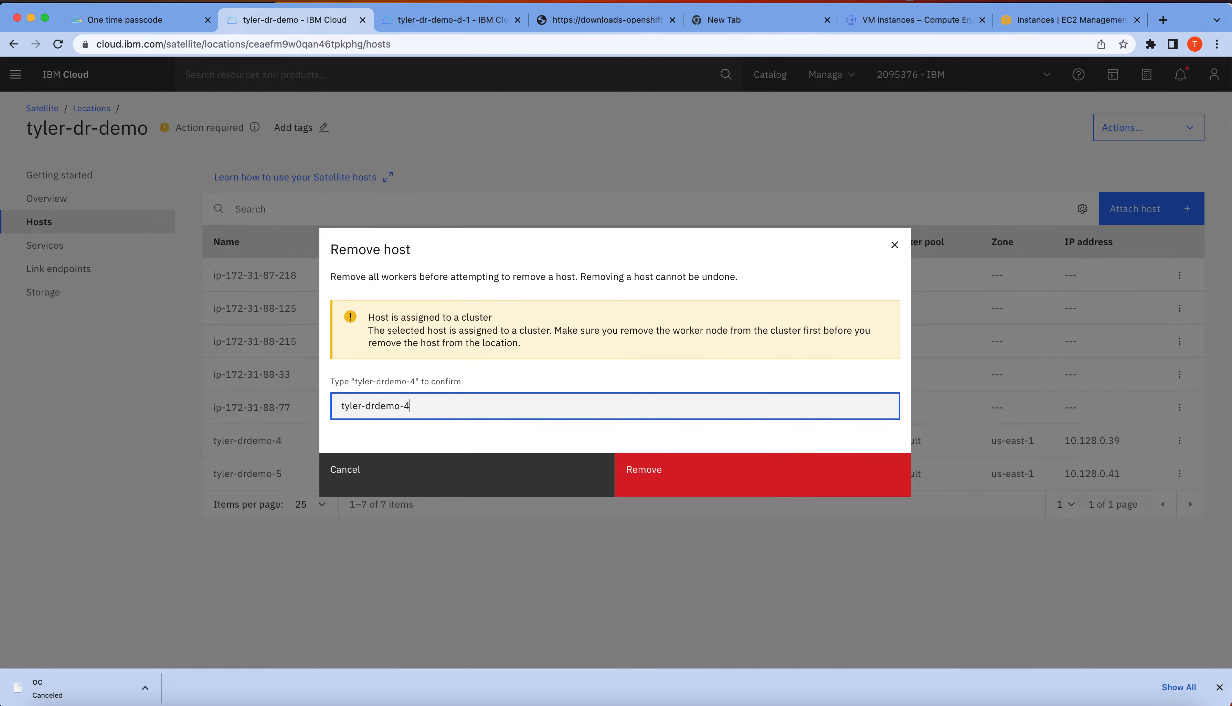
pyautogui.click(738, 483)
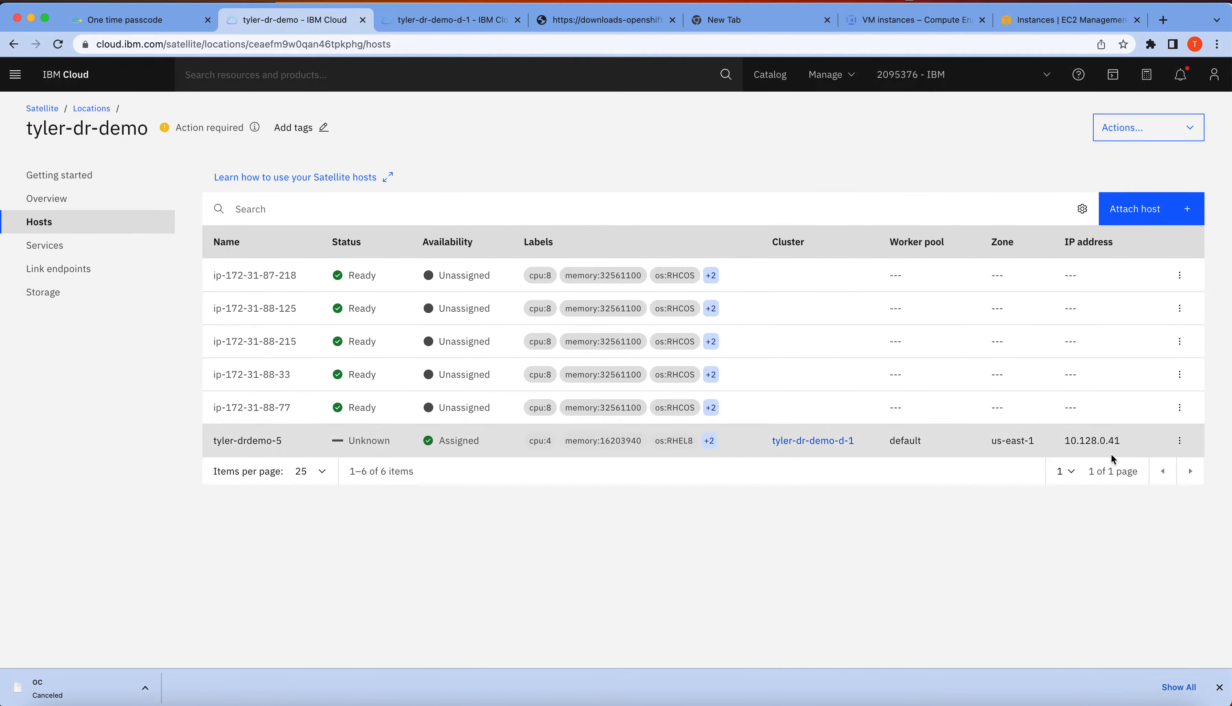
# Remove the last failed host, tyler-drdemo-5, from the Satellite location, confirming with its name
pyautogui.click(1181, 440)
pyautogui.click(1124, 525)
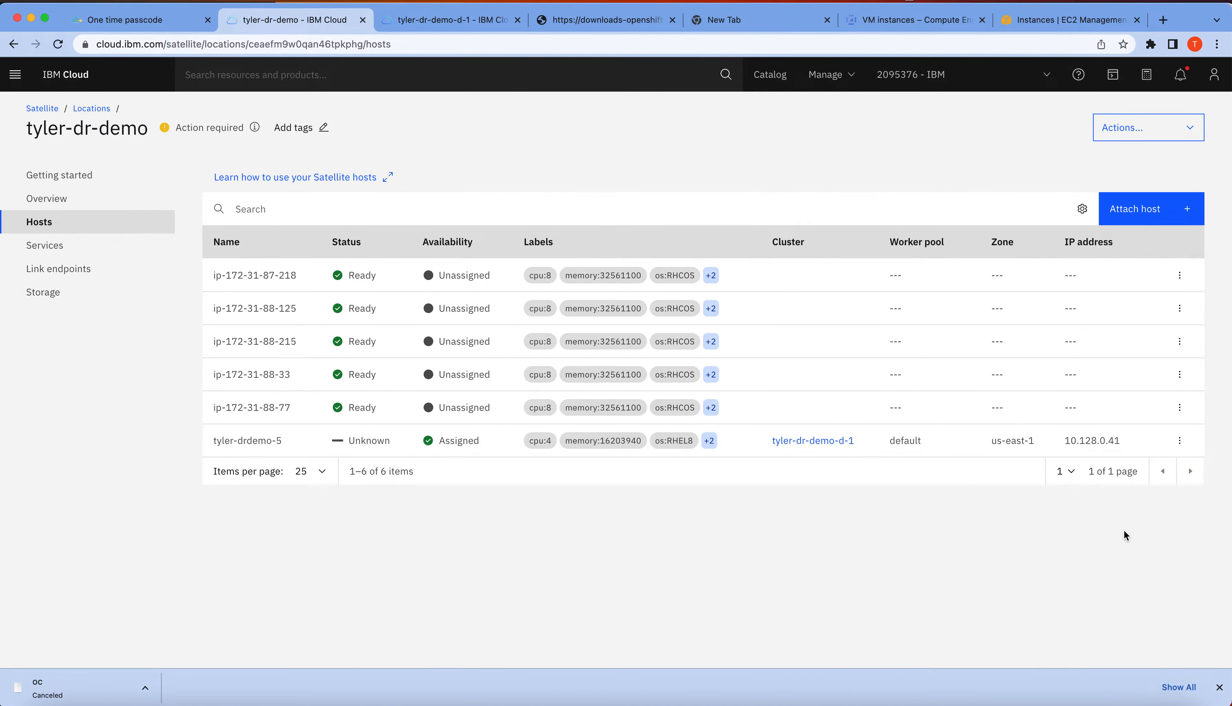
pyautogui.click(435, 407)
pyautogui.write('tyler-drdemo-5')
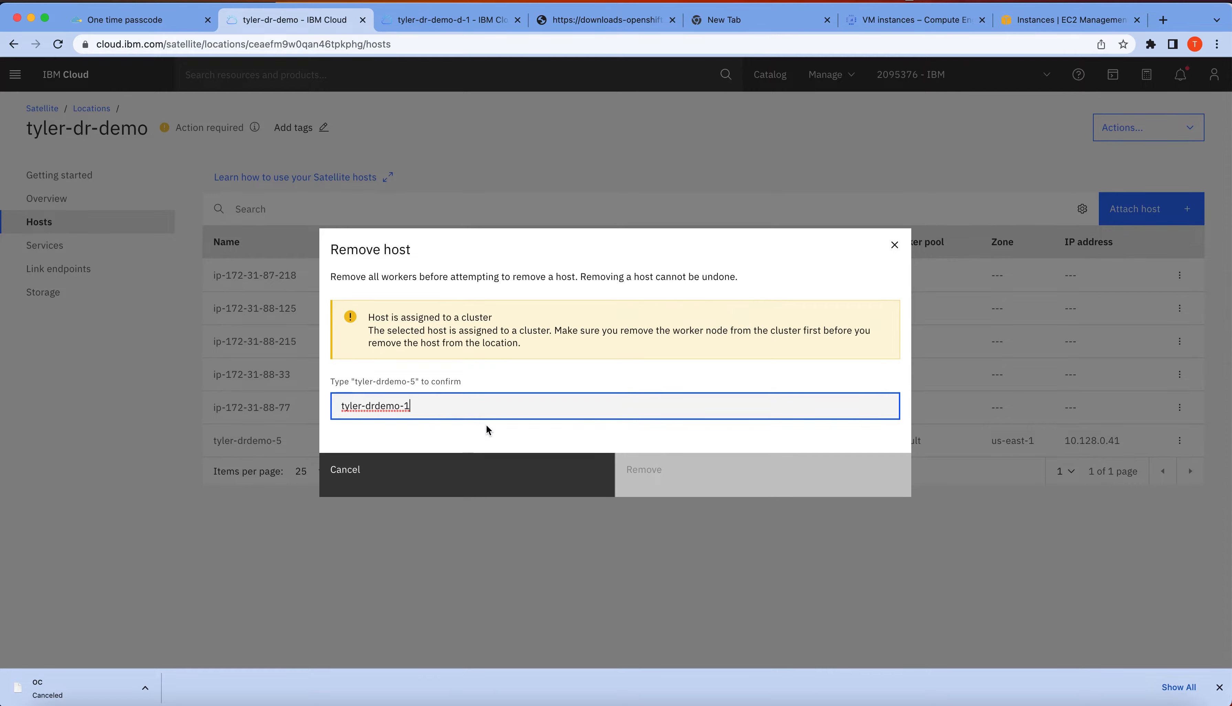
pyautogui.click(709, 481)
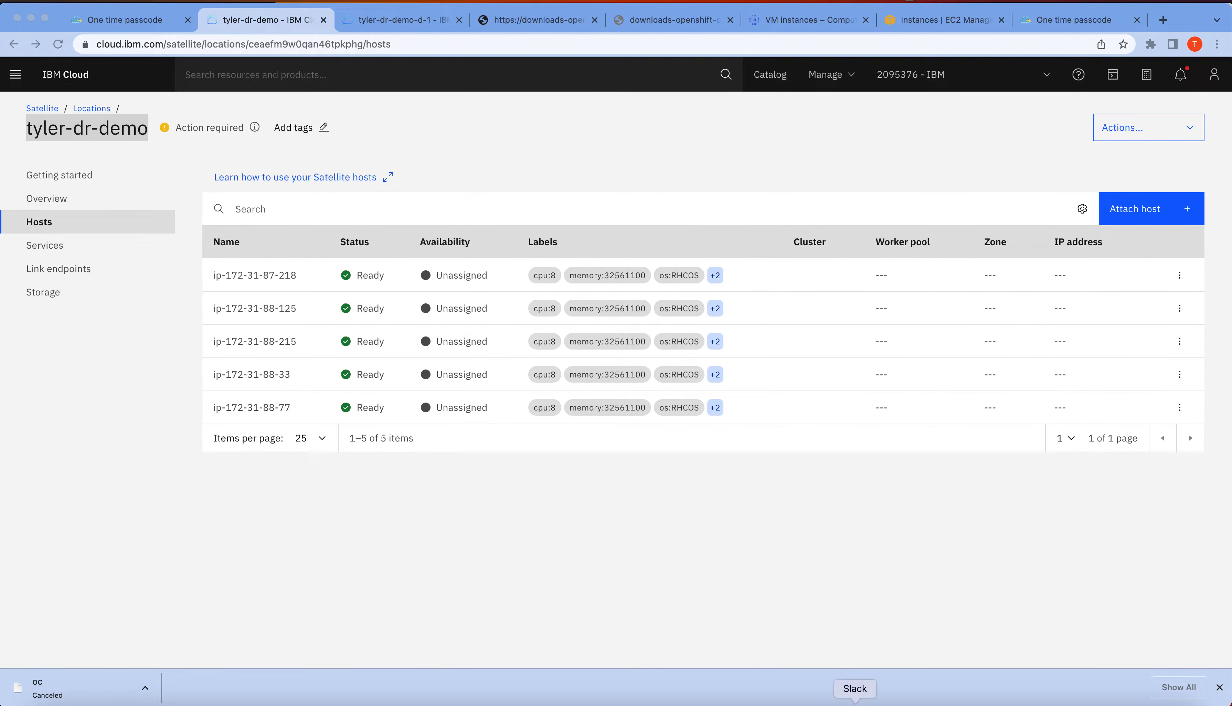
# Switch to the terminal and use ibmcloud sat host assign to assign os=RHCOS hosts to location tyler-dr-demo in zones us-east-1 and us-east-2
pyautogui.click(815, 698)
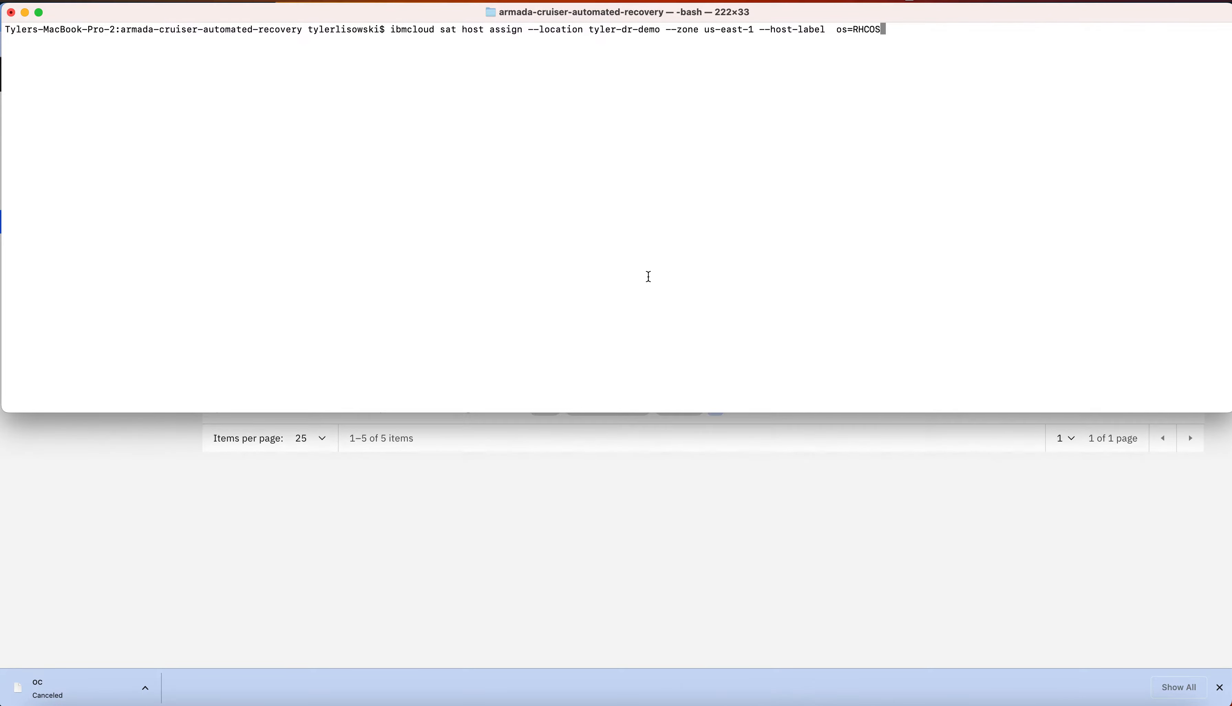
pyautogui.press('Return')
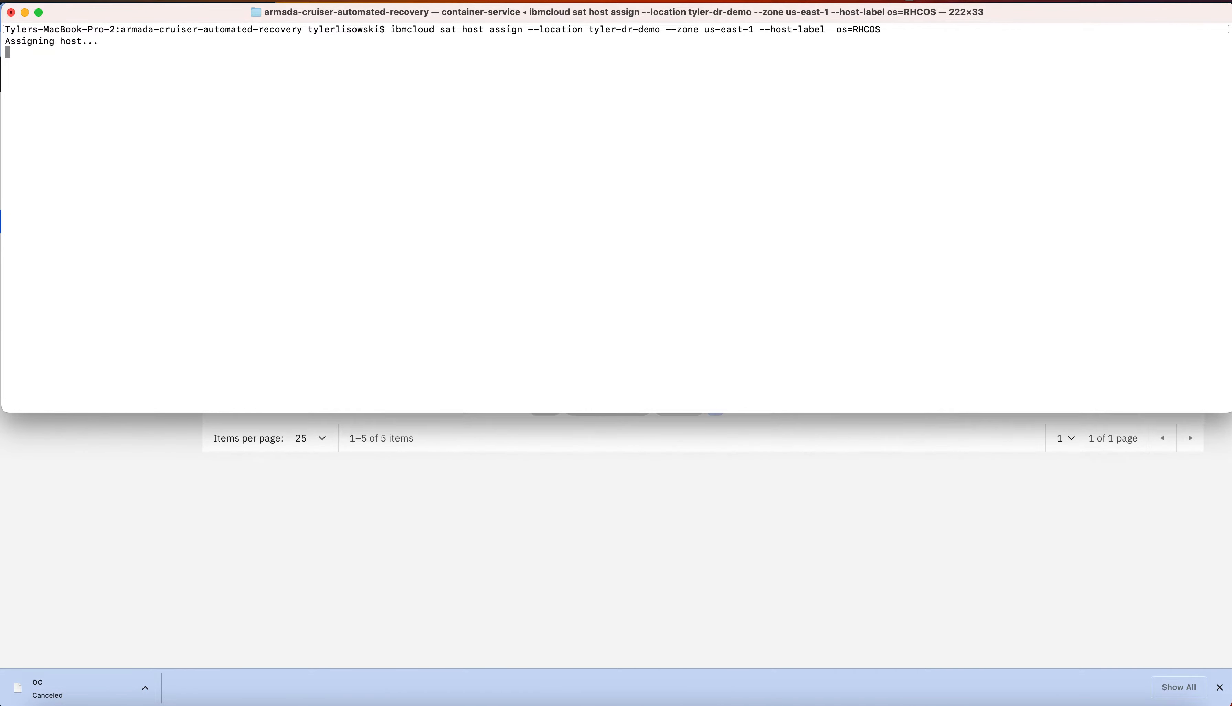
pyautogui.press('Up')
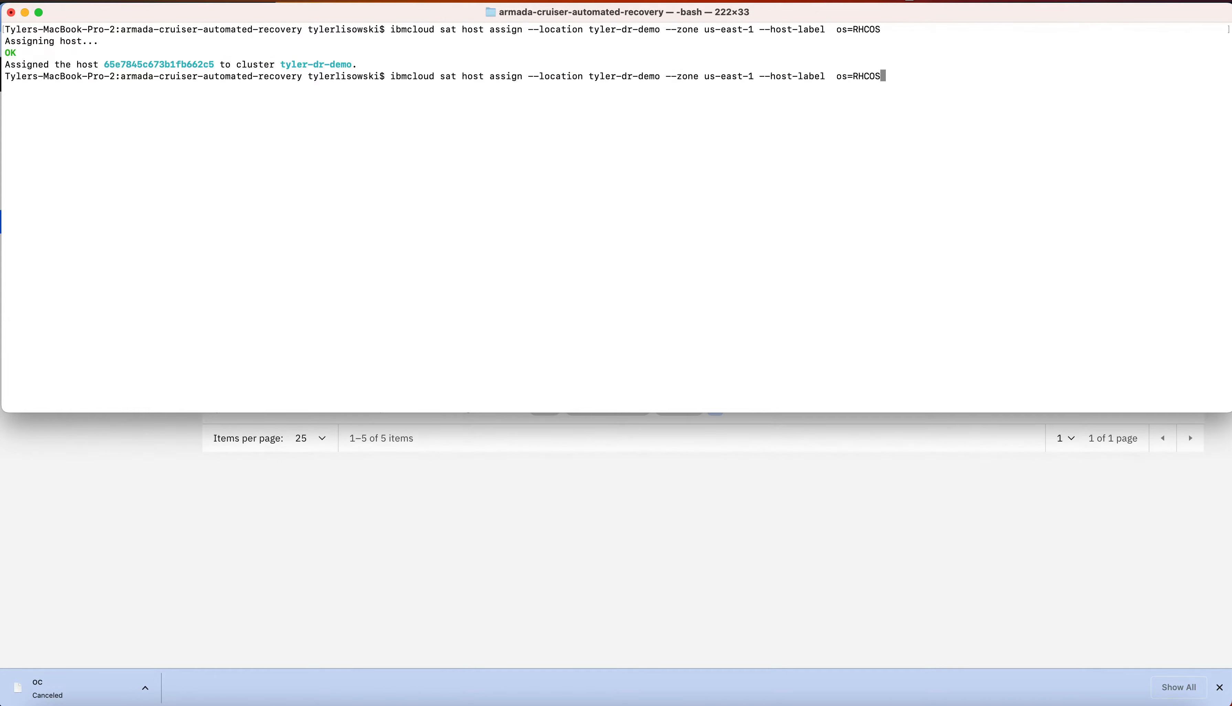
pyautogui.press('BackSpace')
pyautogui.write('2')
pyautogui.press('Return')
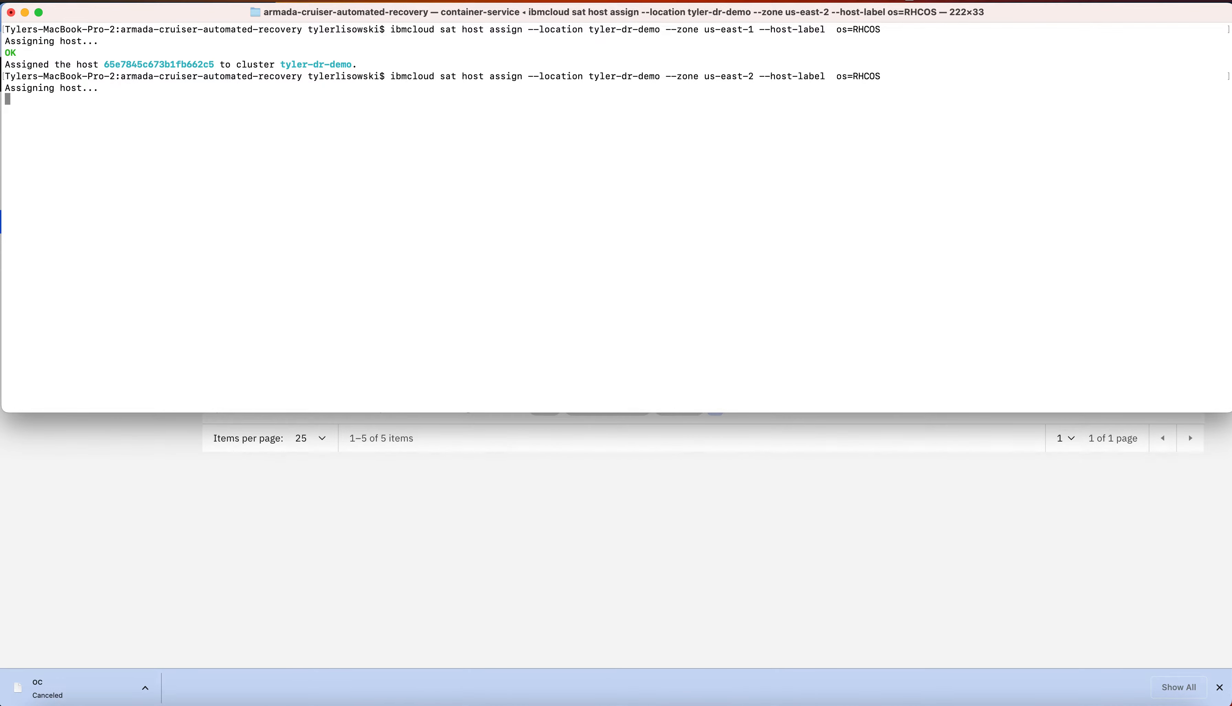
# Rerun the host assign command for the tyler-dr-demo location with the zone changed to us-east-3
pyautogui.press('Up')
pyautogui.hotkey('alt', 'Left')
pyautogui.hotkey('alt', 'Left')
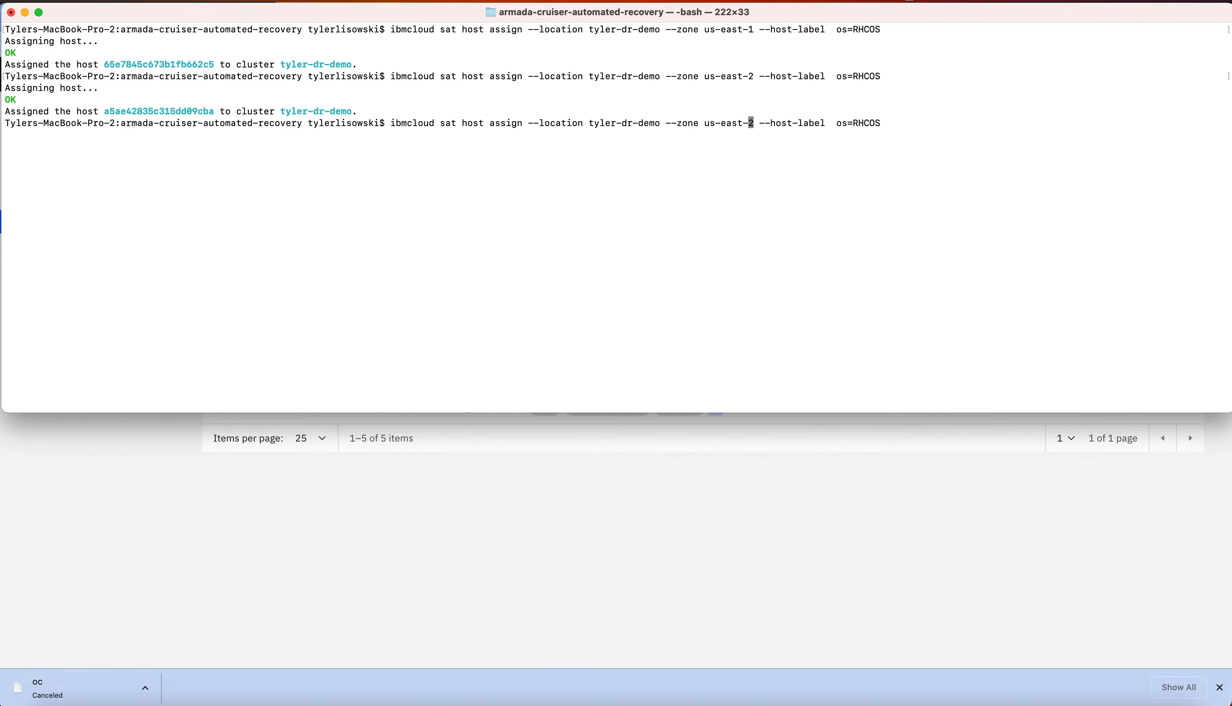
pyautogui.press('Right')
pyautogui.press('BackSpace')
pyautogui.write('3')
pyautogui.press('Return')
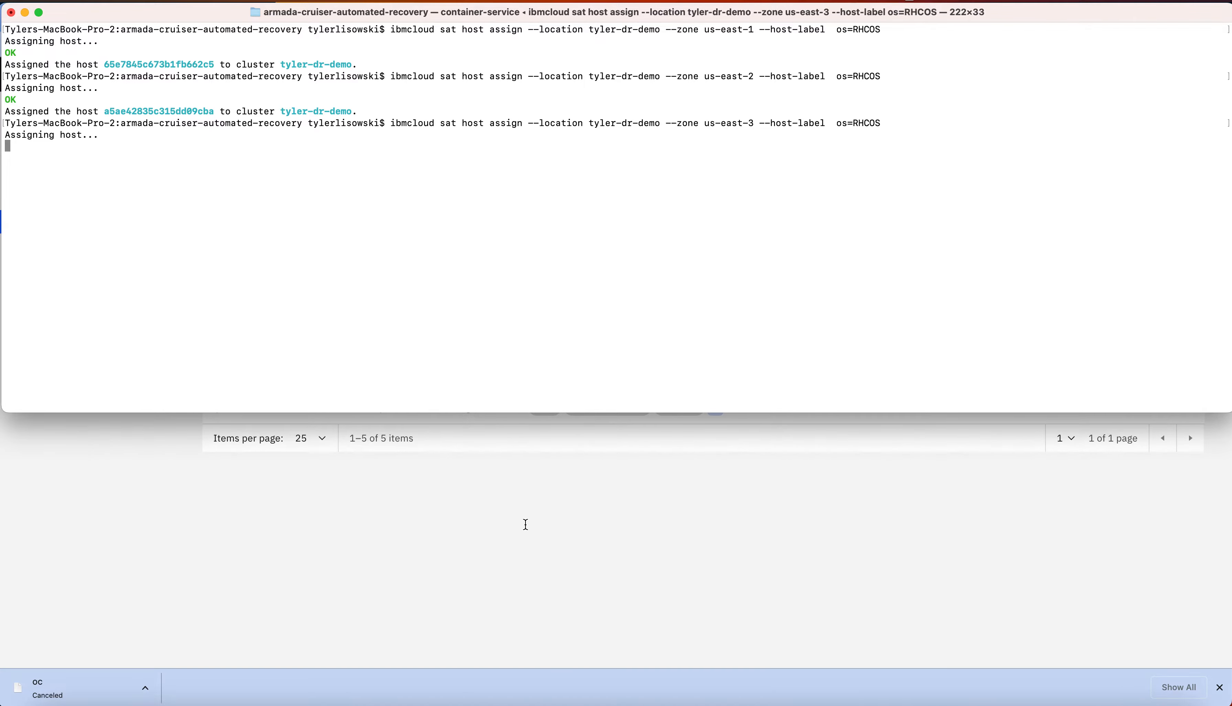
# Switch to Chrome and examine the location's setup progress and the deployment message in its overview
pyautogui.click(506, 560)
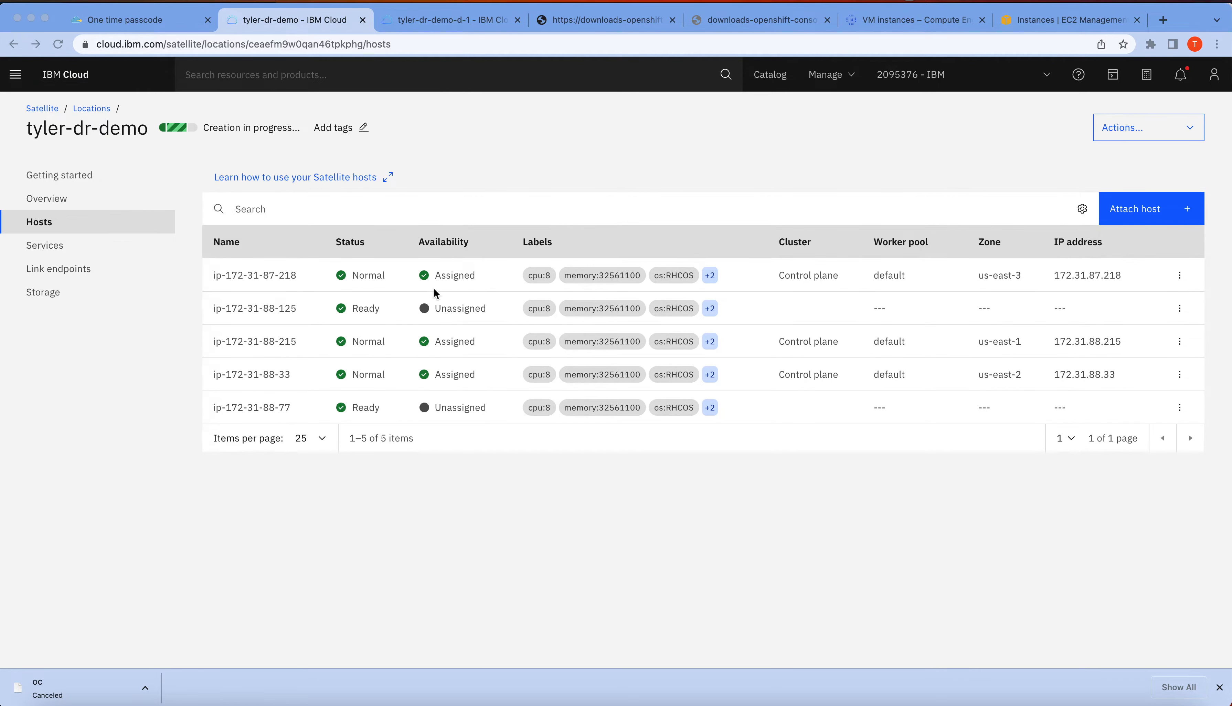
pyautogui.click(68, 176)
pyautogui.click(70, 179)
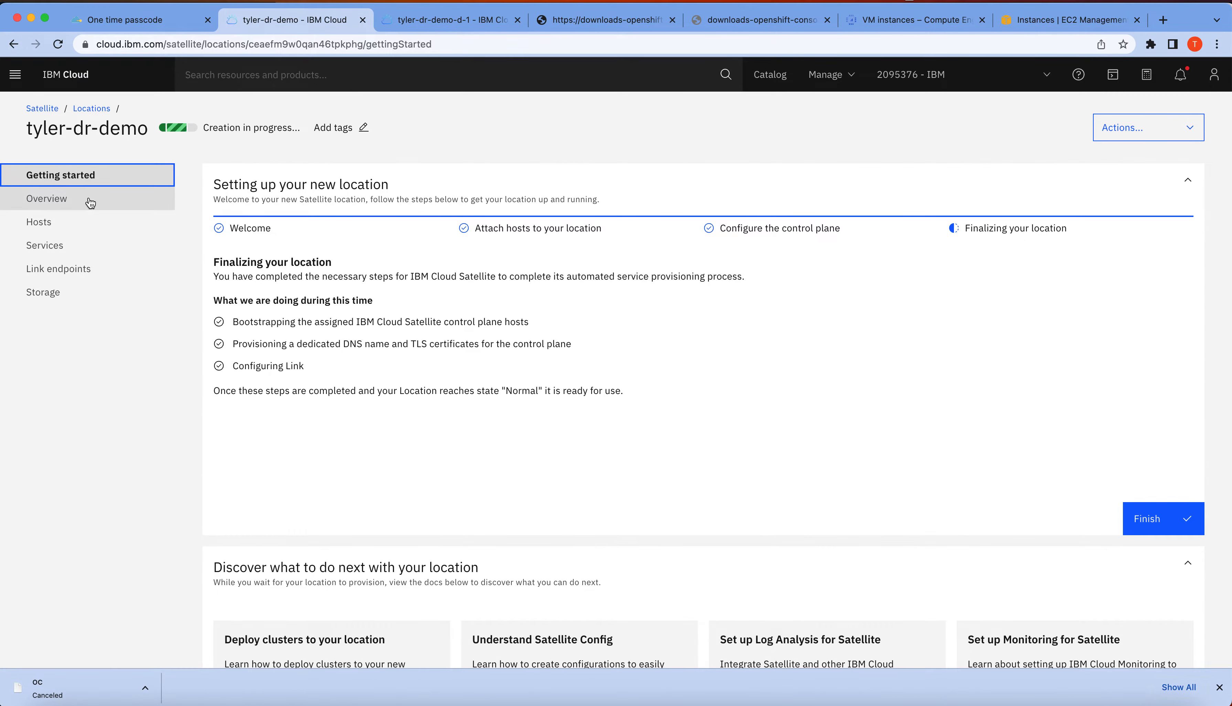
pyautogui.click(85, 199)
pyautogui.tripleClick(458, 441)
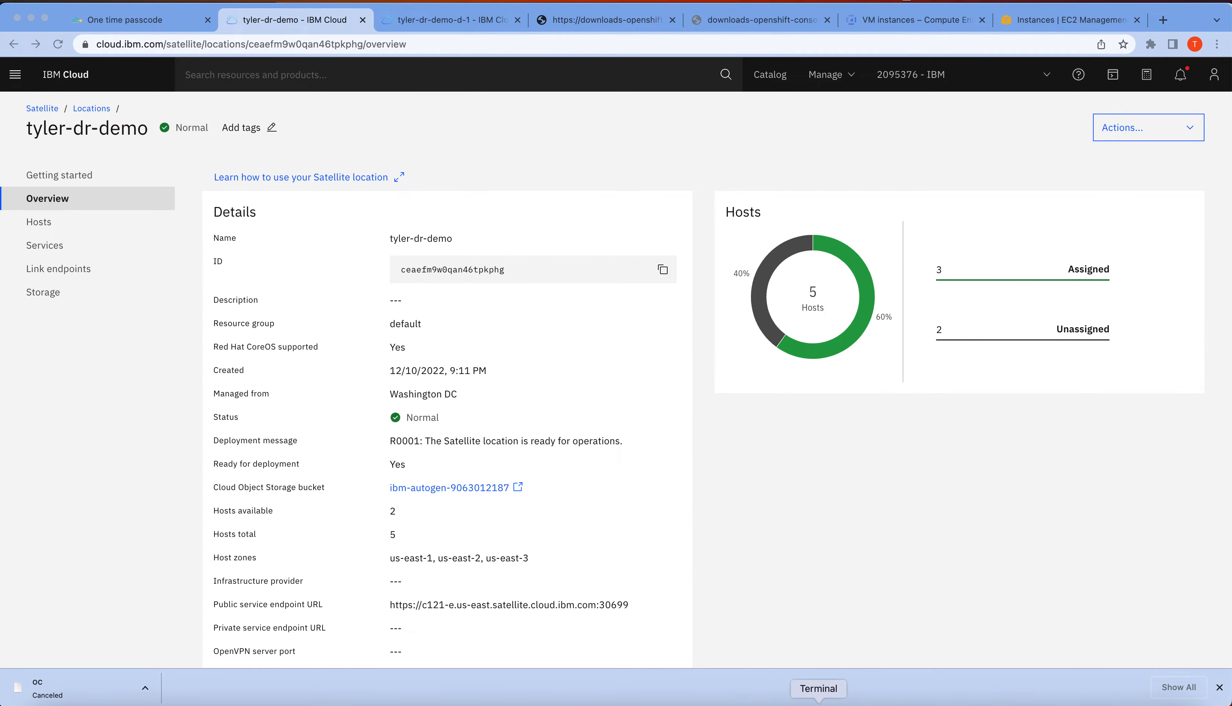
# Switch to the terminal and run the host assign command twice for cluster tyler-dr-demo-d-1 in location tyler-dr-demo with host label os=RHCOS
pyautogui.click(818, 702)
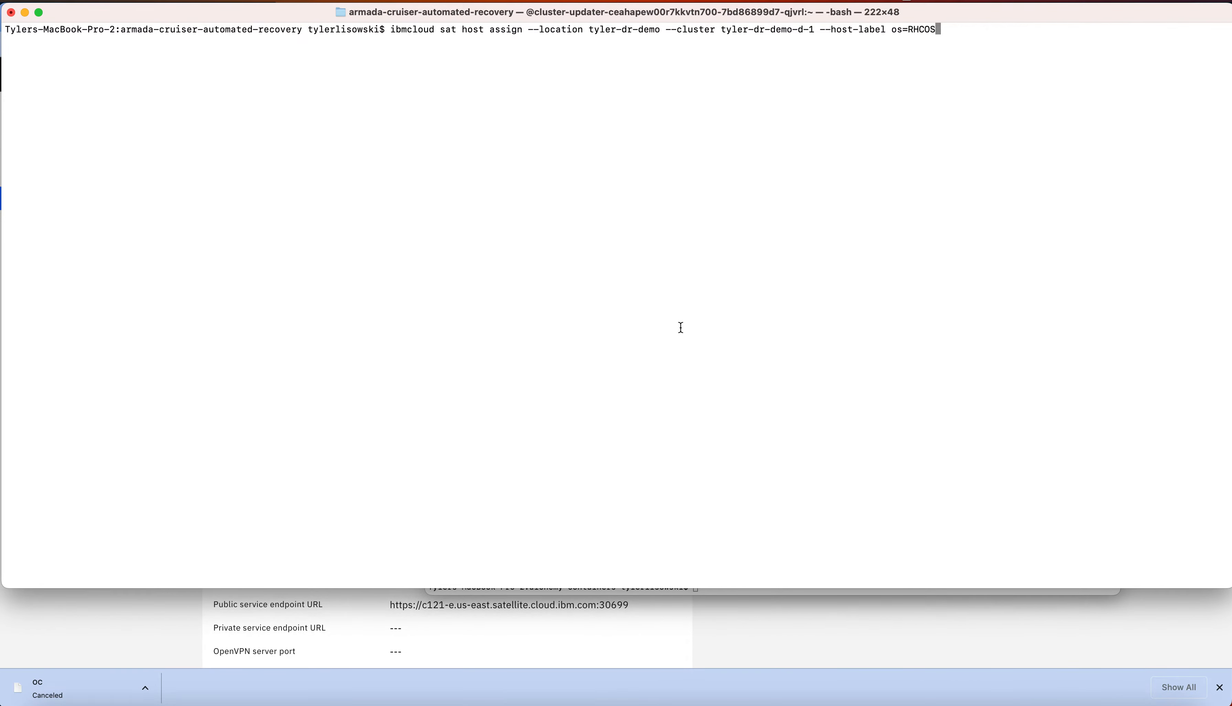
pyautogui.press('Return')
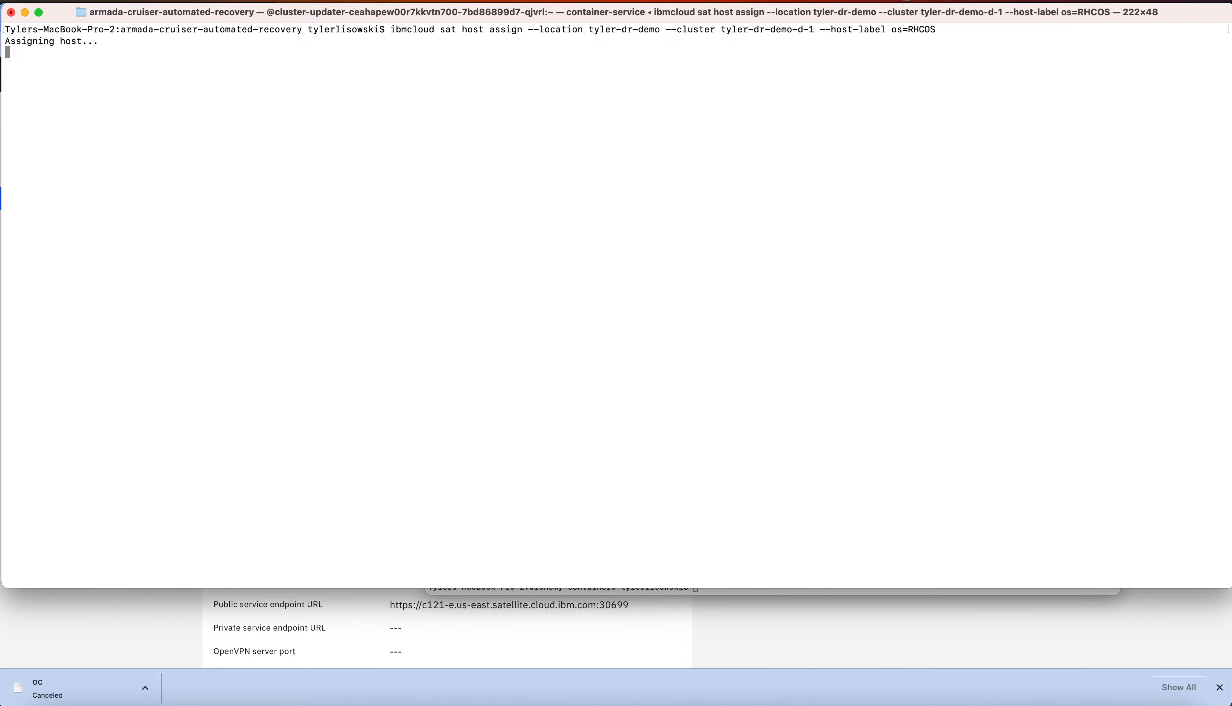
pyautogui.press('Up')
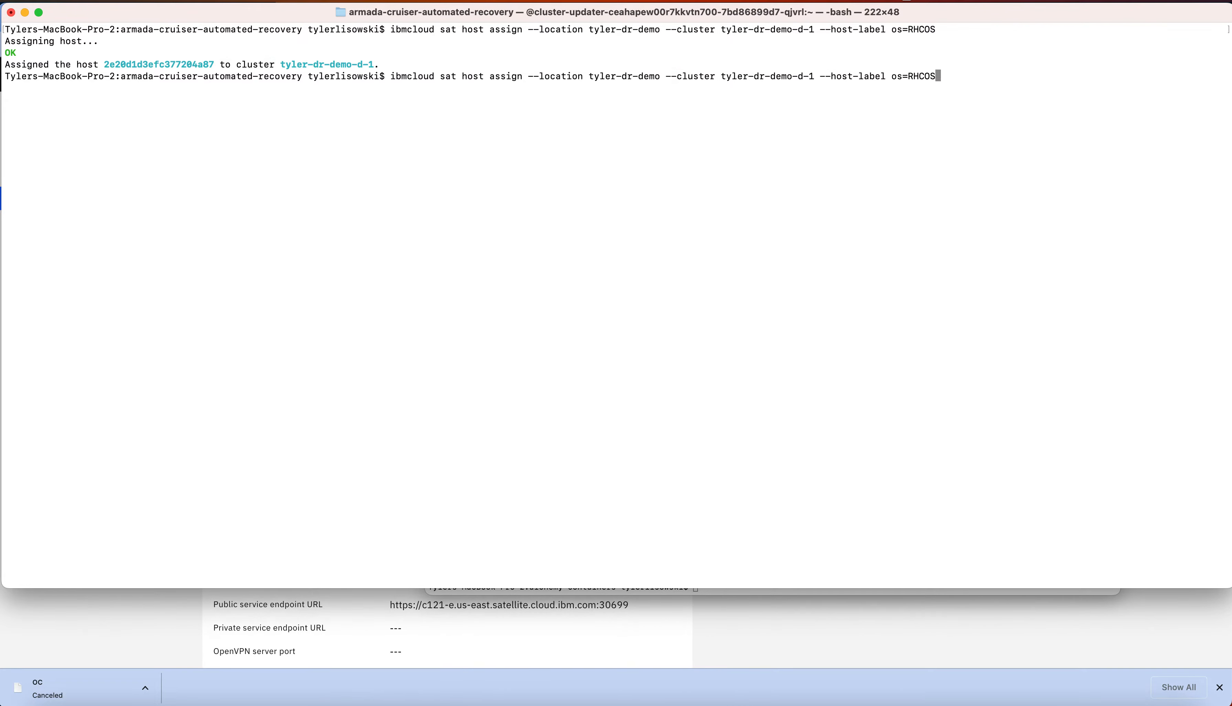
pyautogui.press('Return')
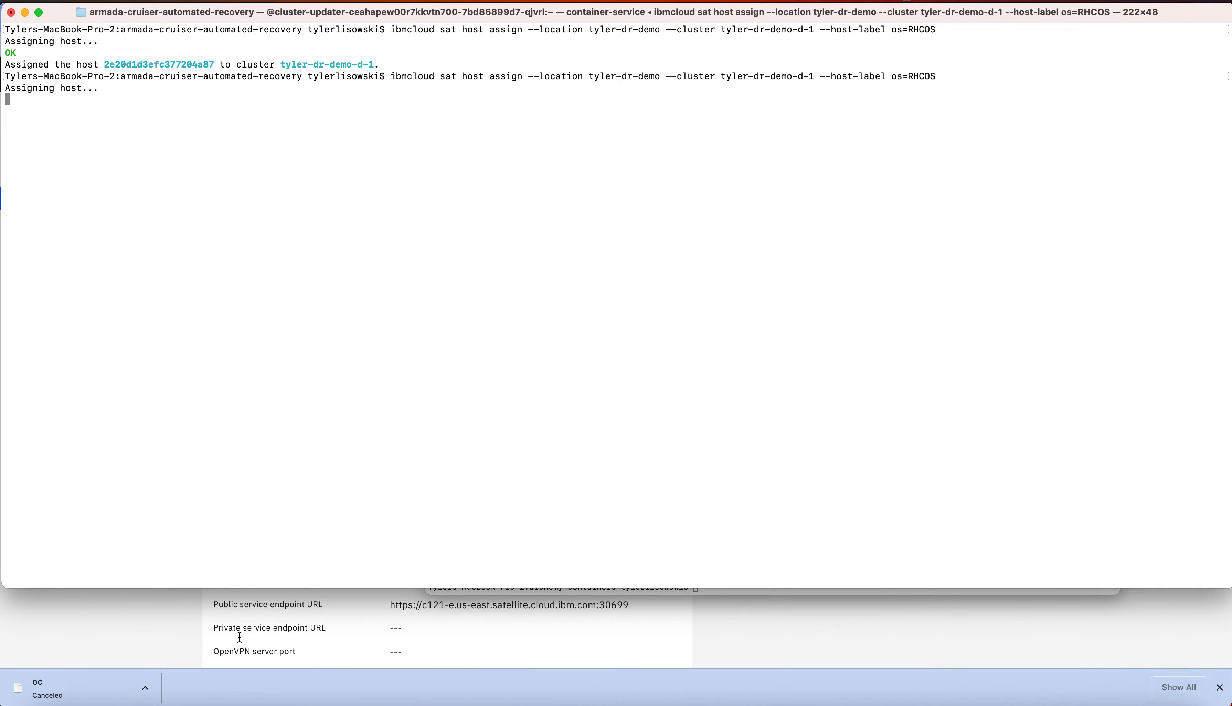
# Switch back to Chrome and reload the location's host list to check the cluster assignments
pyautogui.click(176, 644)
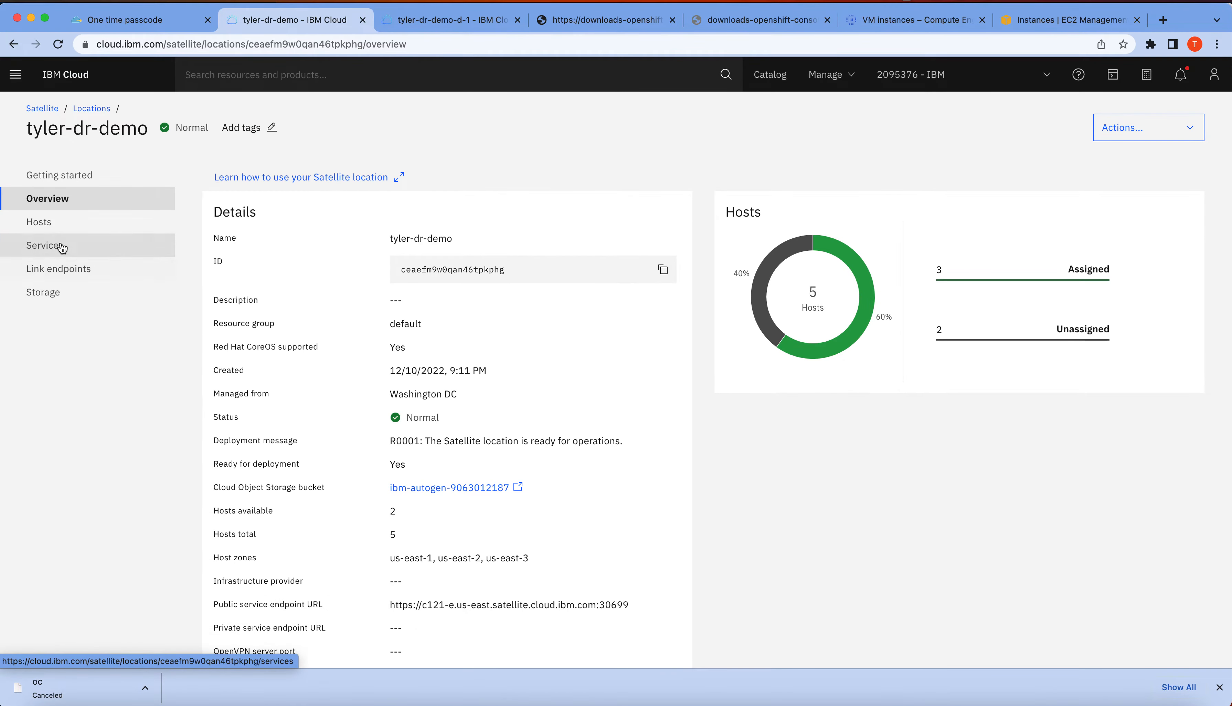
pyautogui.click(44, 223)
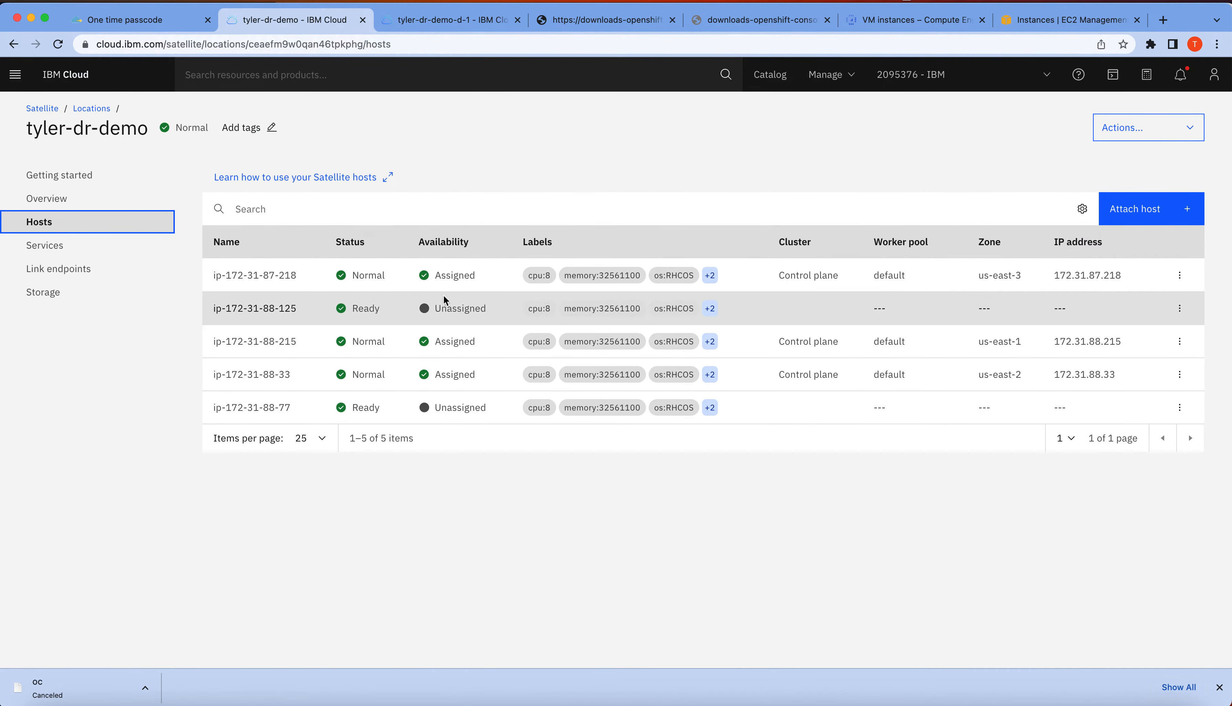
pyautogui.click(58, 44)
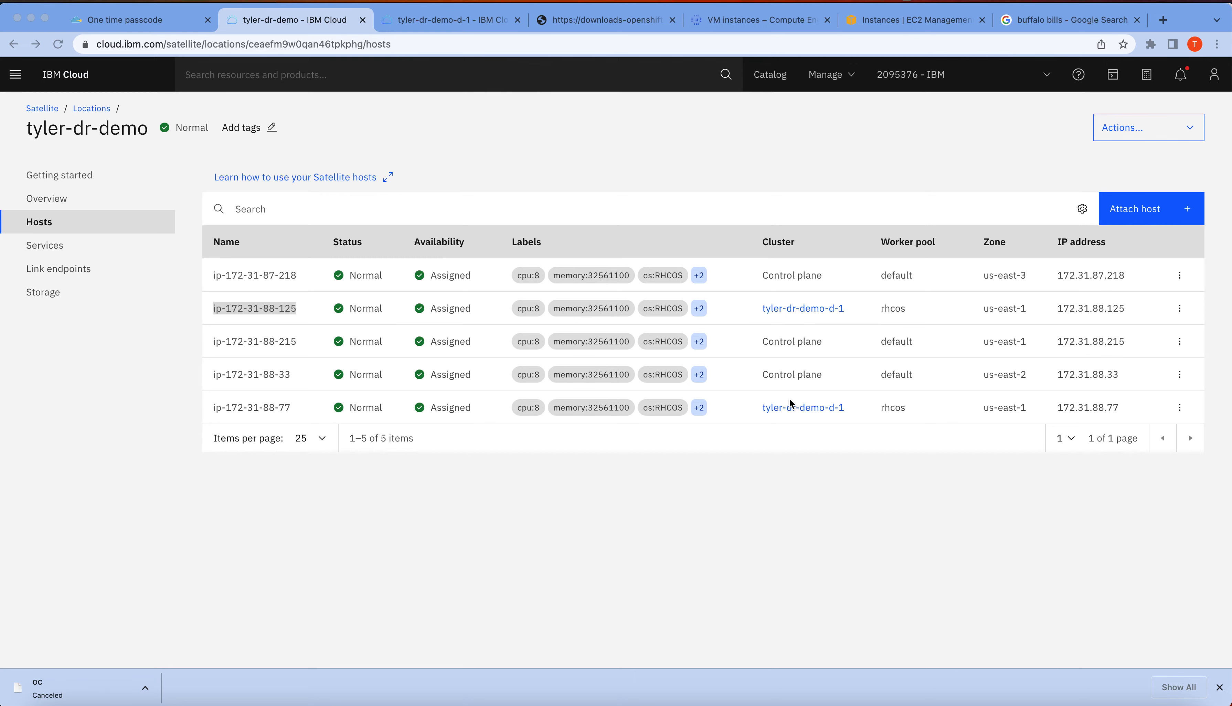
# Open a new browser tab beside the OpenShift downloads tab and copy the downloads page's address
pyautogui.click(1163, 19)
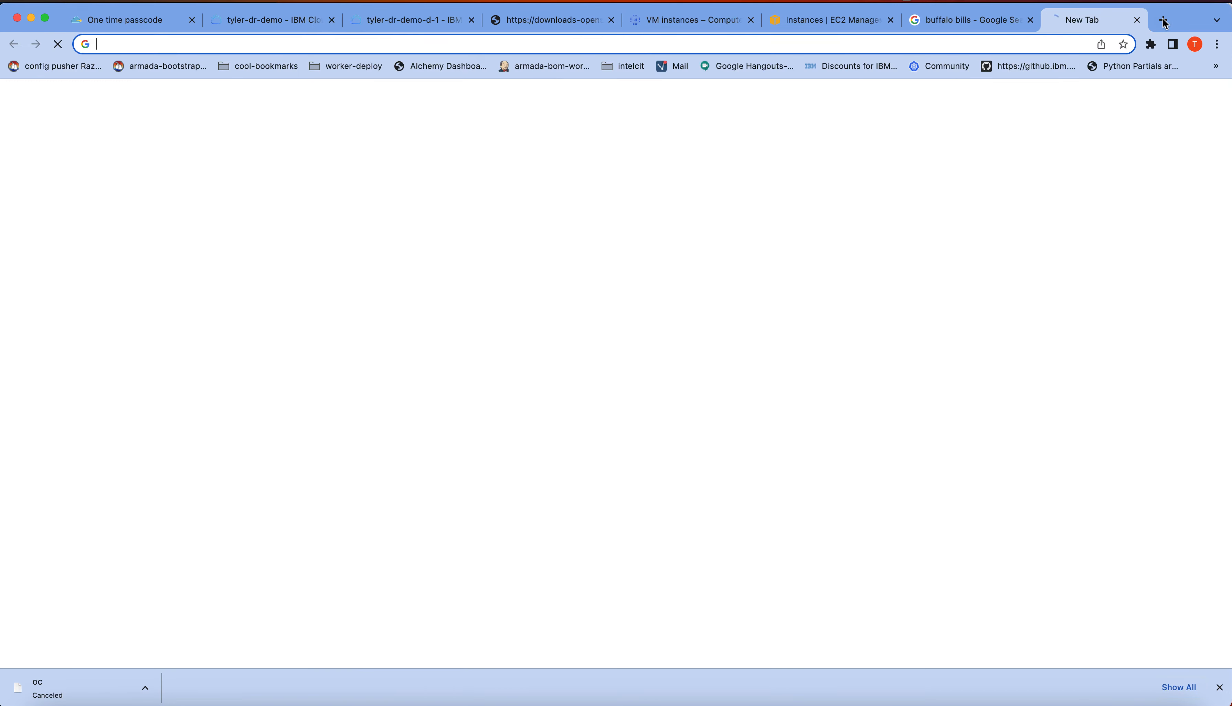
pyautogui.moveTo(1086, 24); pyautogui.dragTo(567, 28)
pyautogui.click(567, 22)
pyautogui.click(427, 46)
pyautogui.press('super+c')
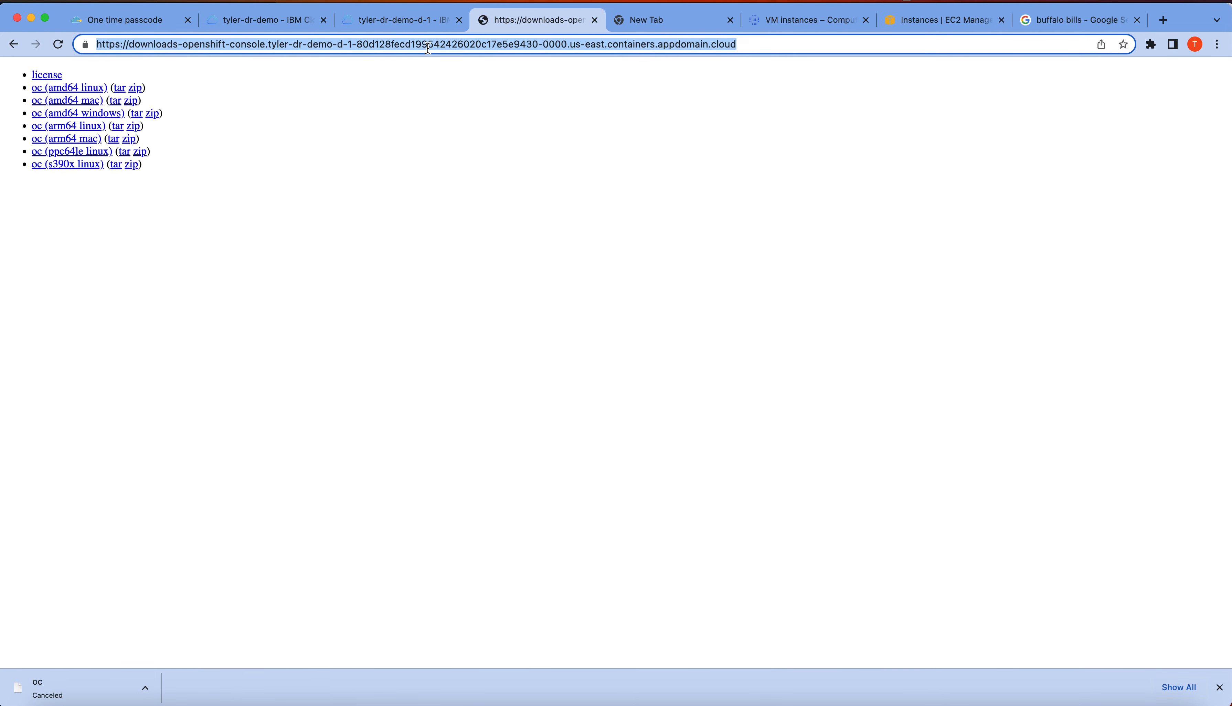
# Load the copied OpenShift downloads page address in the new tab, removing the duplicated https prefix
pyautogui.click(631, 25)
pyautogui.write('ht')
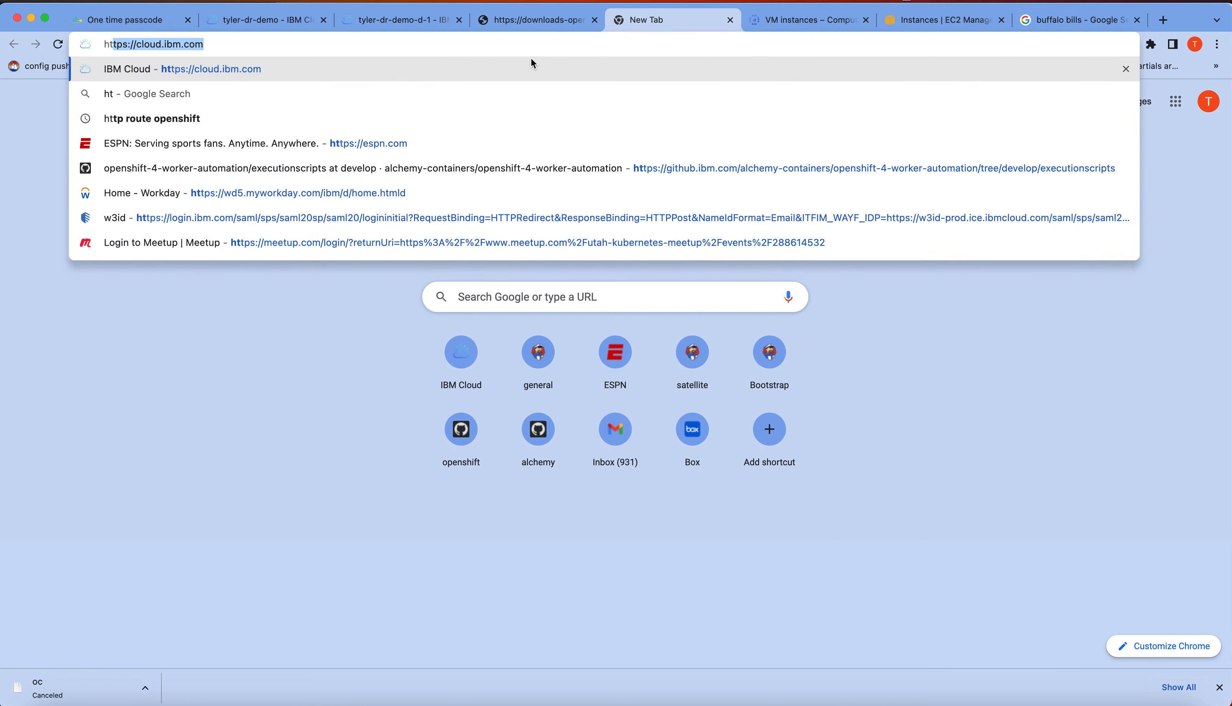
pyautogui.write('tps://')
pyautogui.press('super+v')
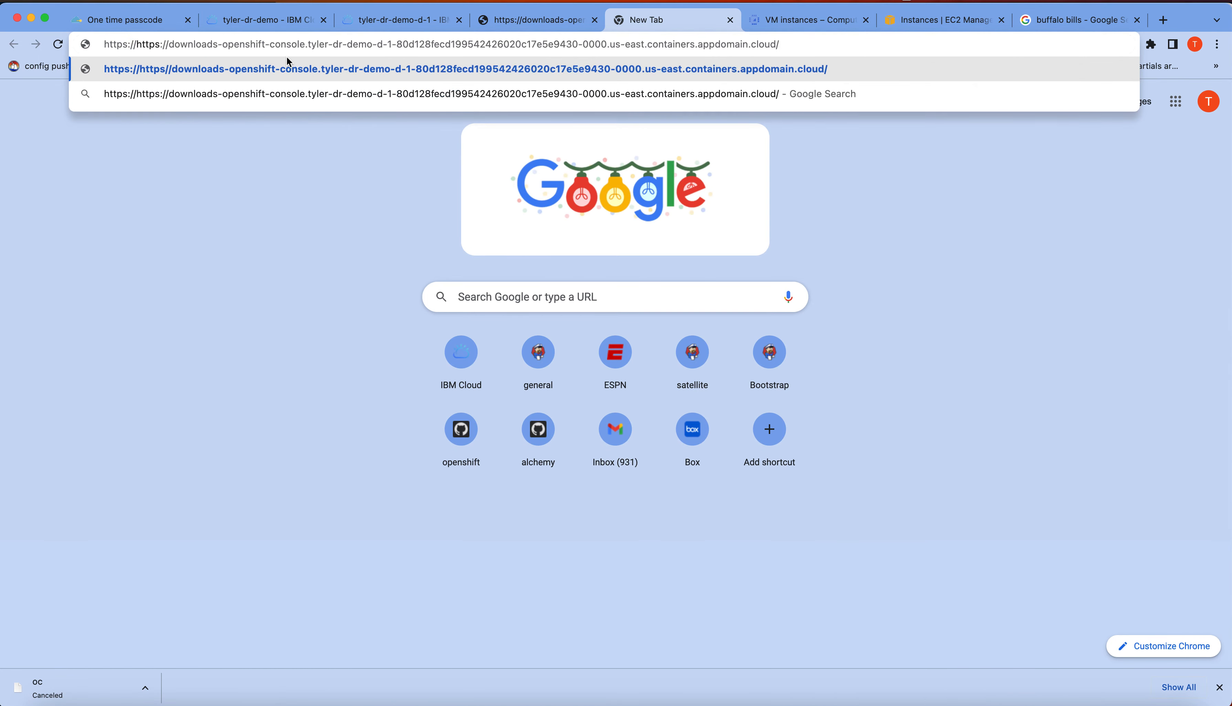
pyautogui.moveTo(140, 44); pyautogui.dragTo(99, 45)
pyautogui.press('BackSpace')
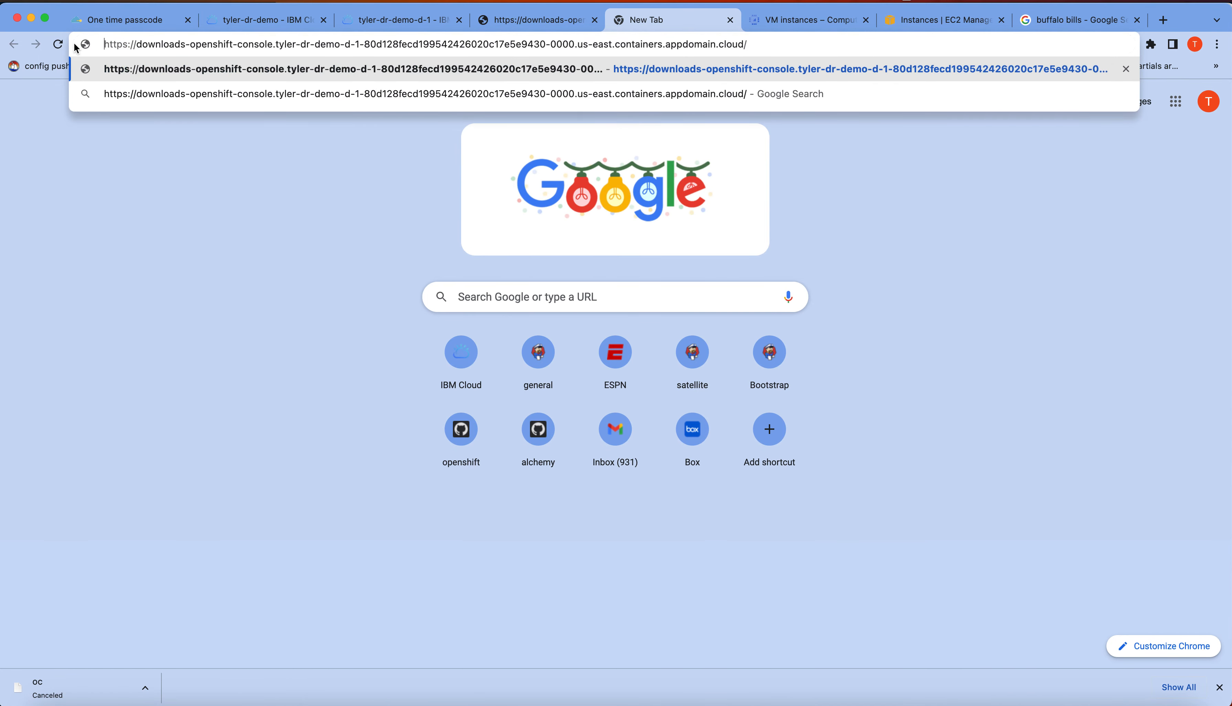
pyautogui.press('Return')
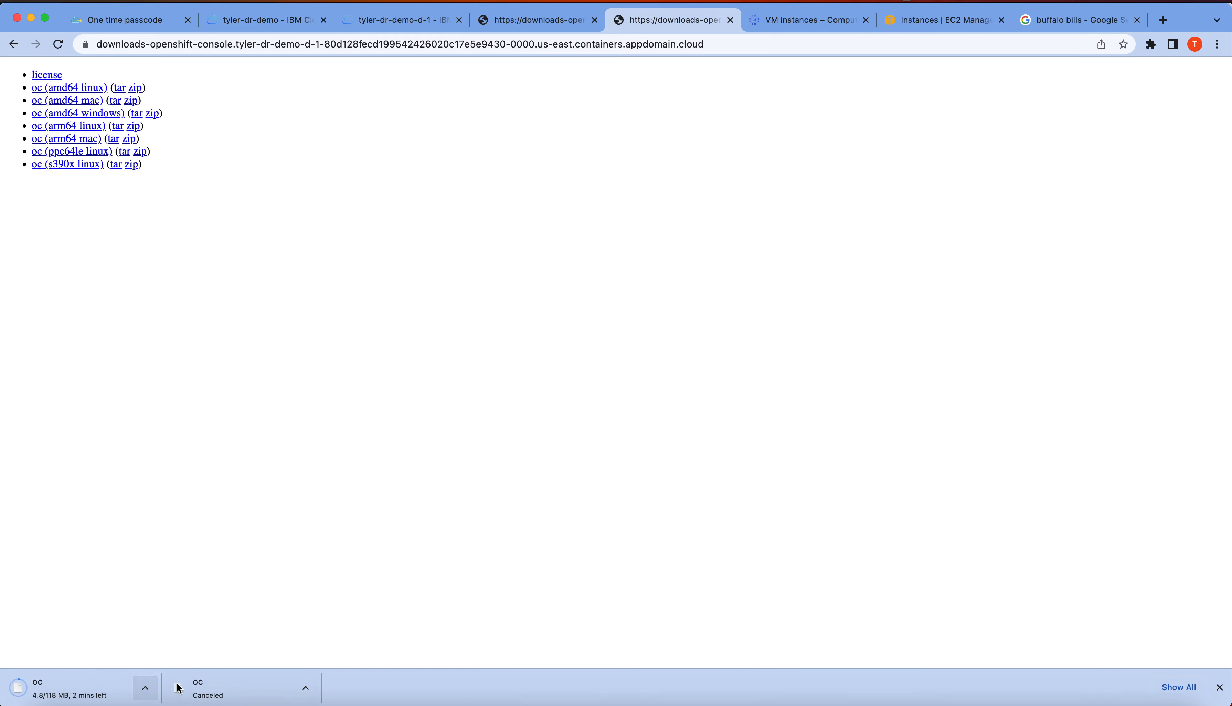
# Cancel the running download of the oc file
pyautogui.click(145, 687)
pyautogui.click(186, 693)
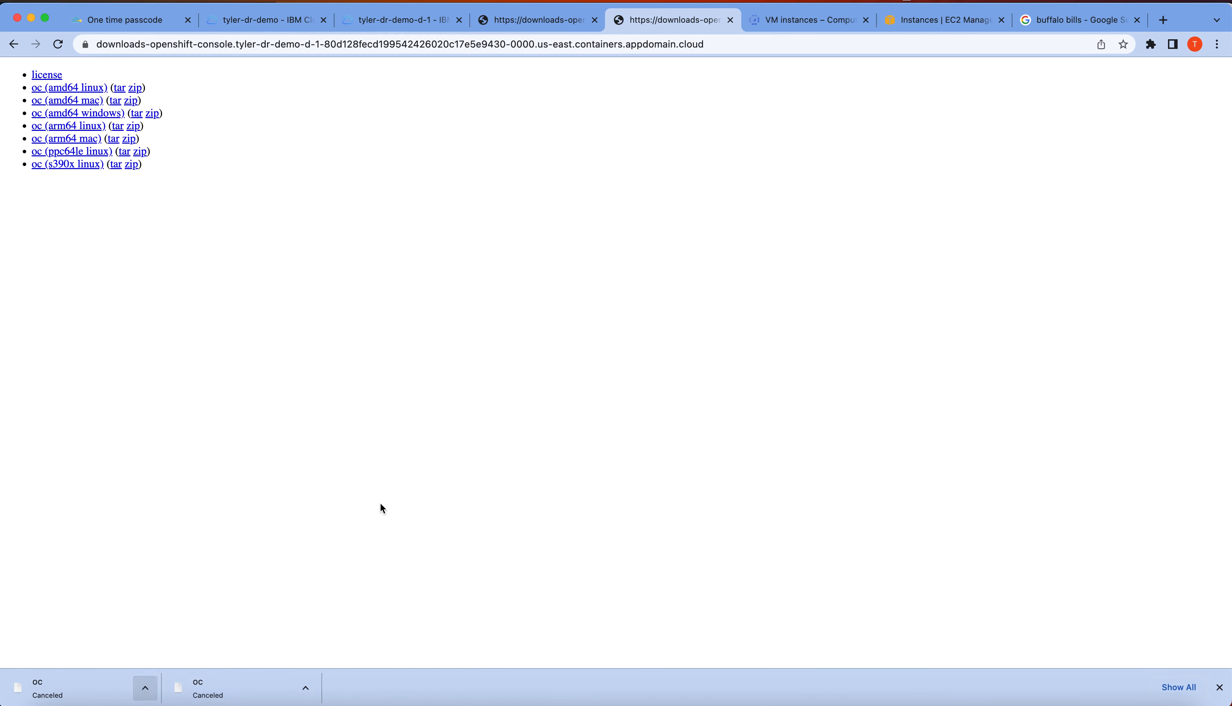